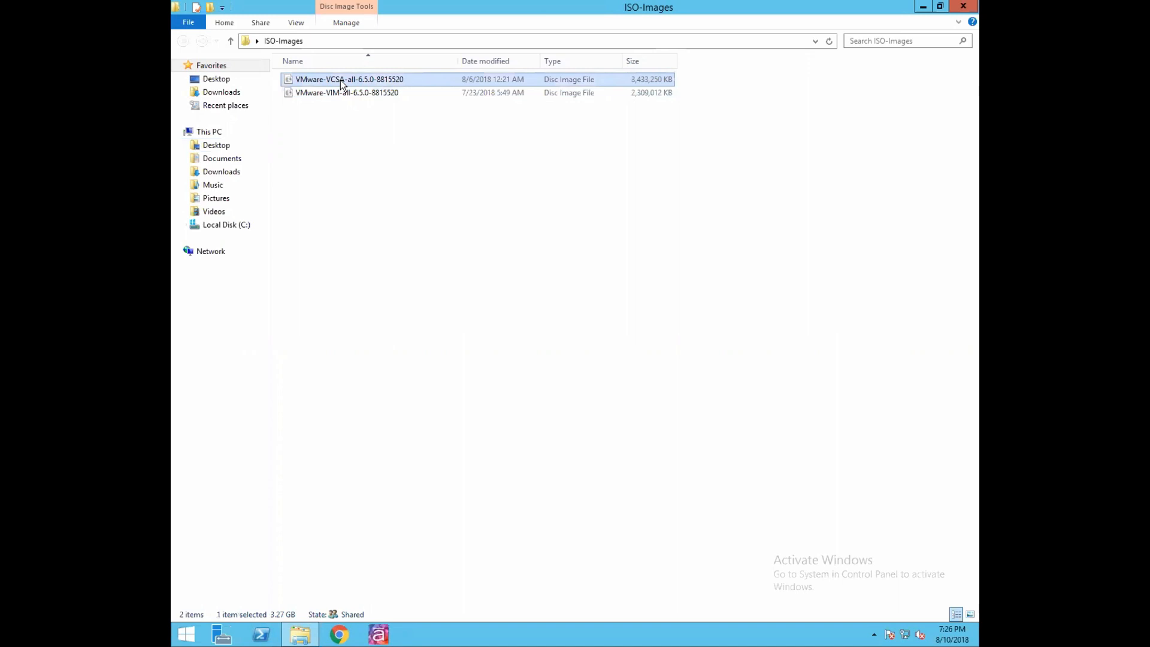
# Mount the VCSA ISO as drive E: and open vcsa-ui-installer\win32 to the installer application.
pyautogui.rightClick(344, 80)
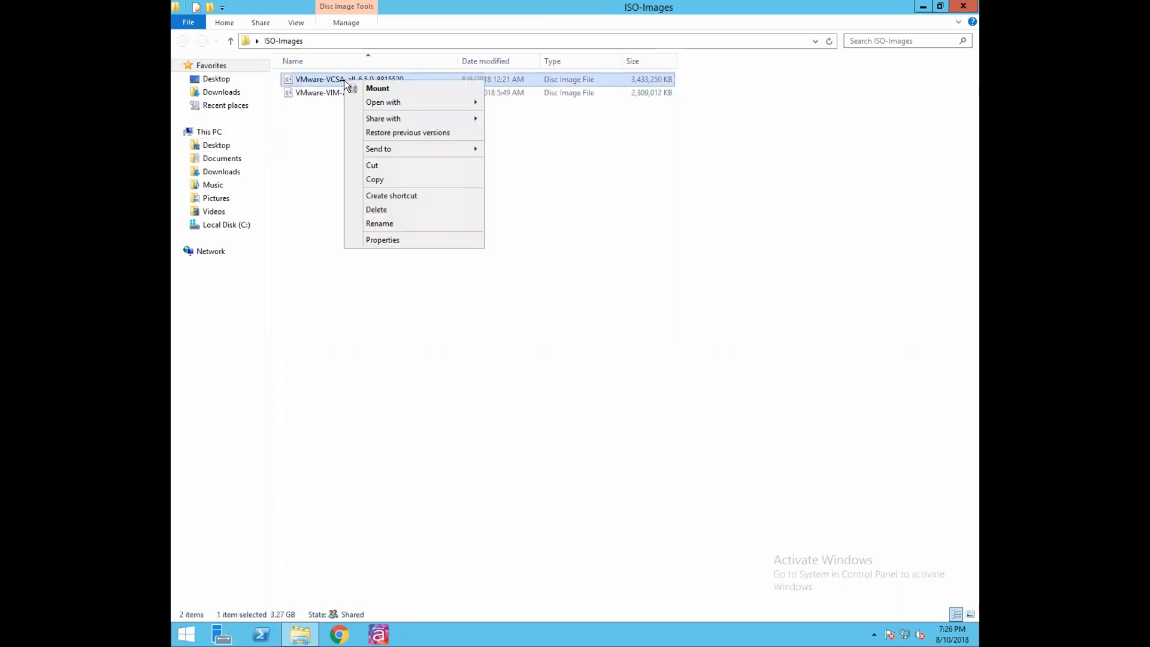
pyautogui.click(360, 90)
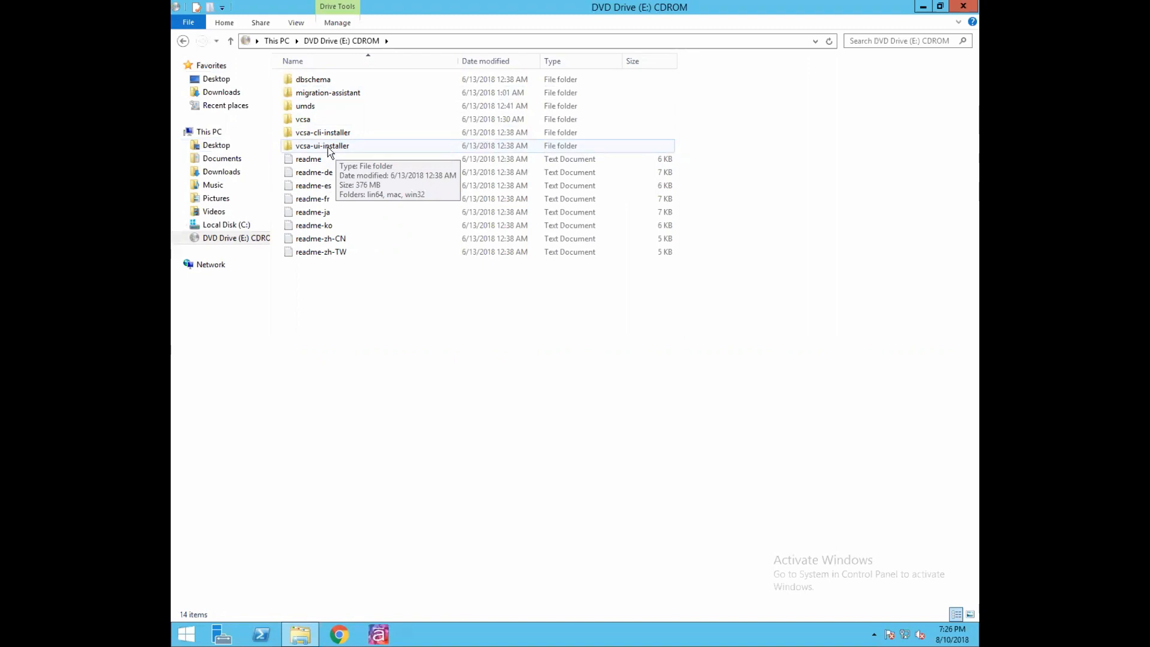
pyautogui.doubleClick(328, 146)
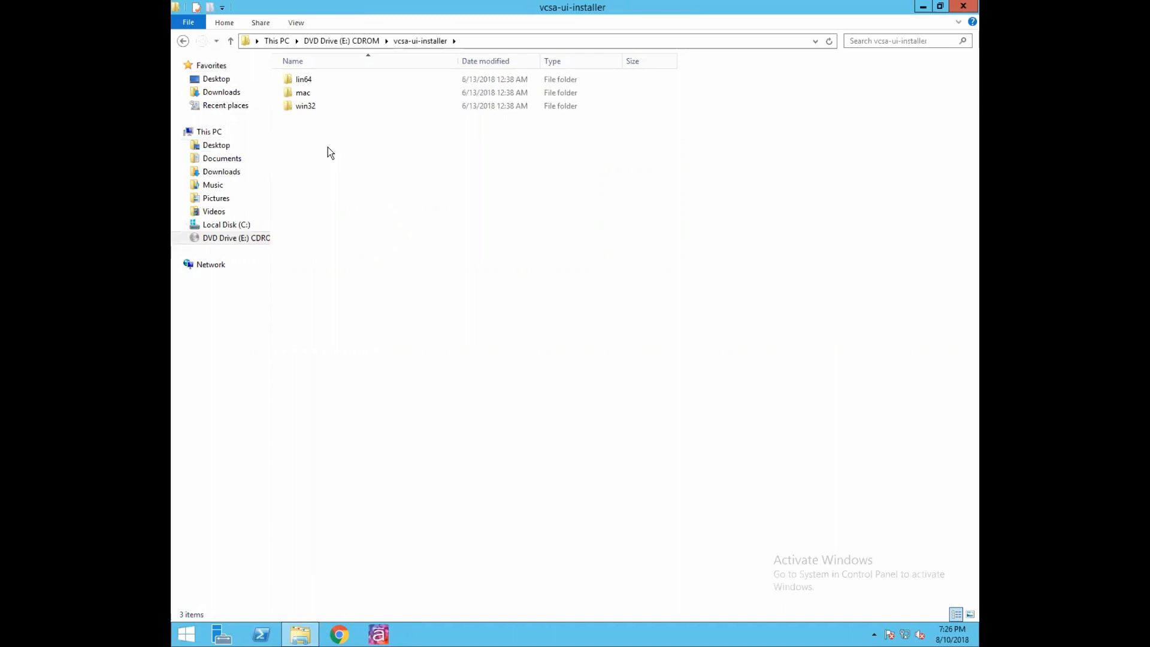
pyautogui.doubleClick(306, 108)
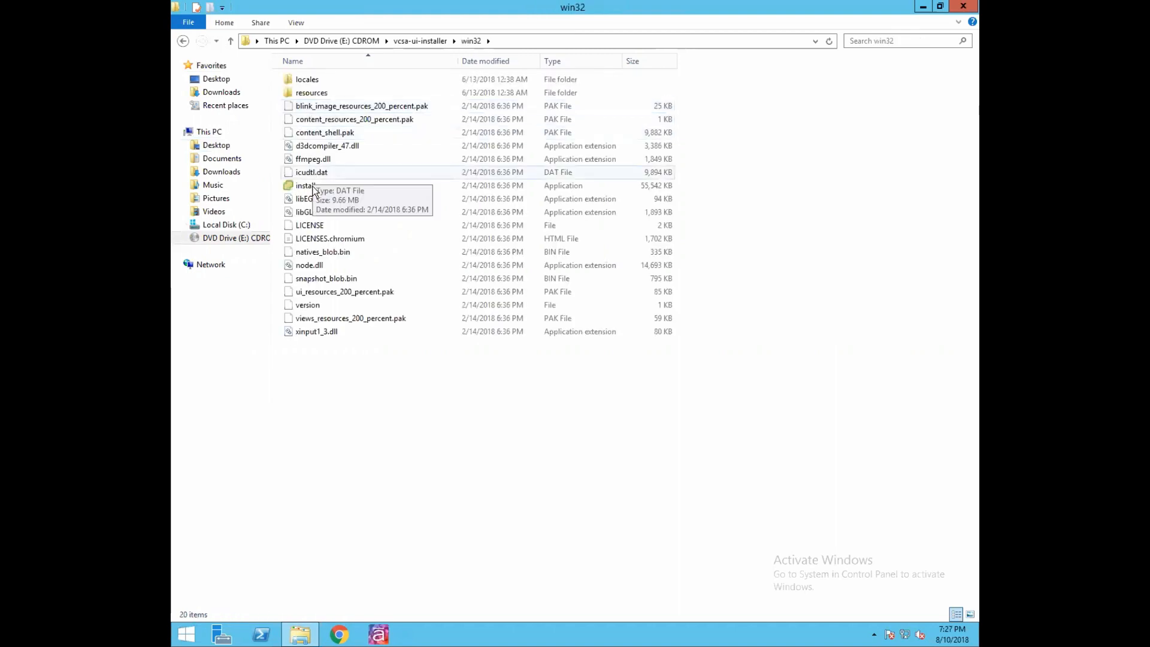
pyautogui.click(311, 191)
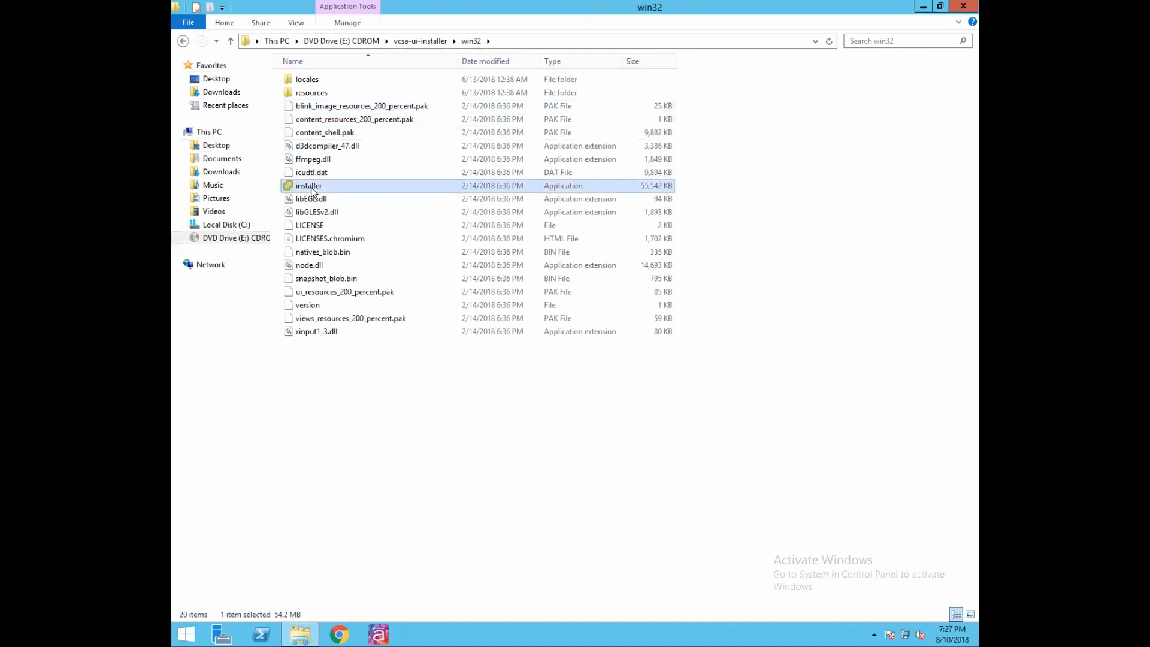
# Launch installer.exe from the win32 folder to start the vCenter Server Appliance 6.5 Installer.
pyautogui.doubleClick(311, 188)
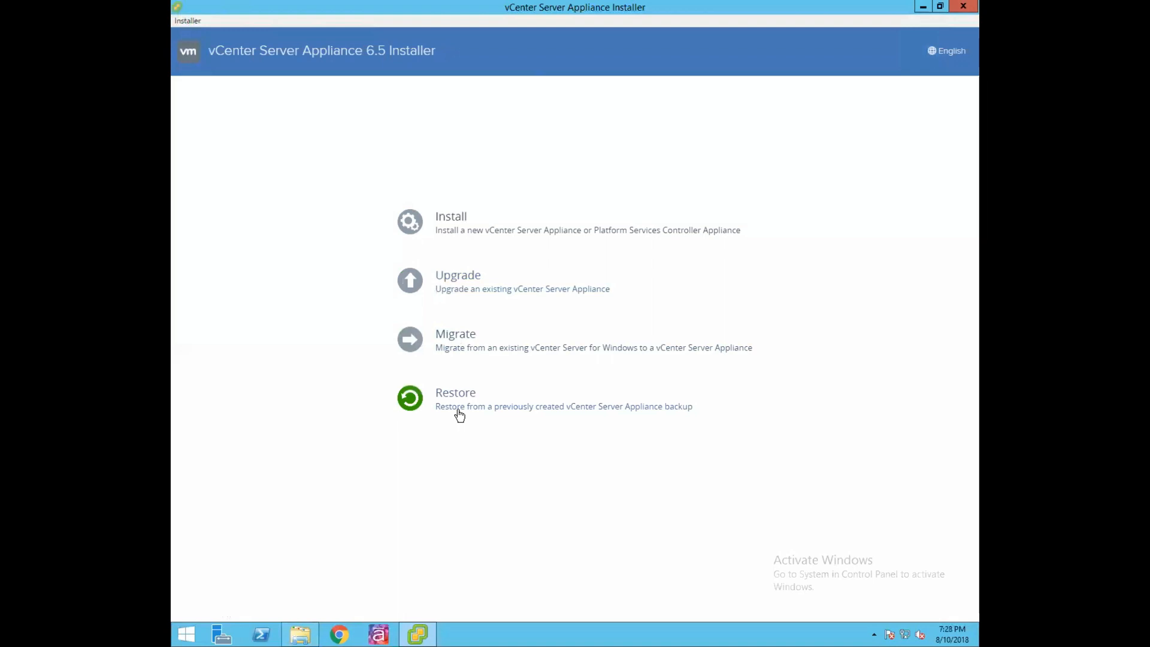
# Start a new appliance Install, step to the license page, and return to Introduction.
pyautogui.click(453, 219)
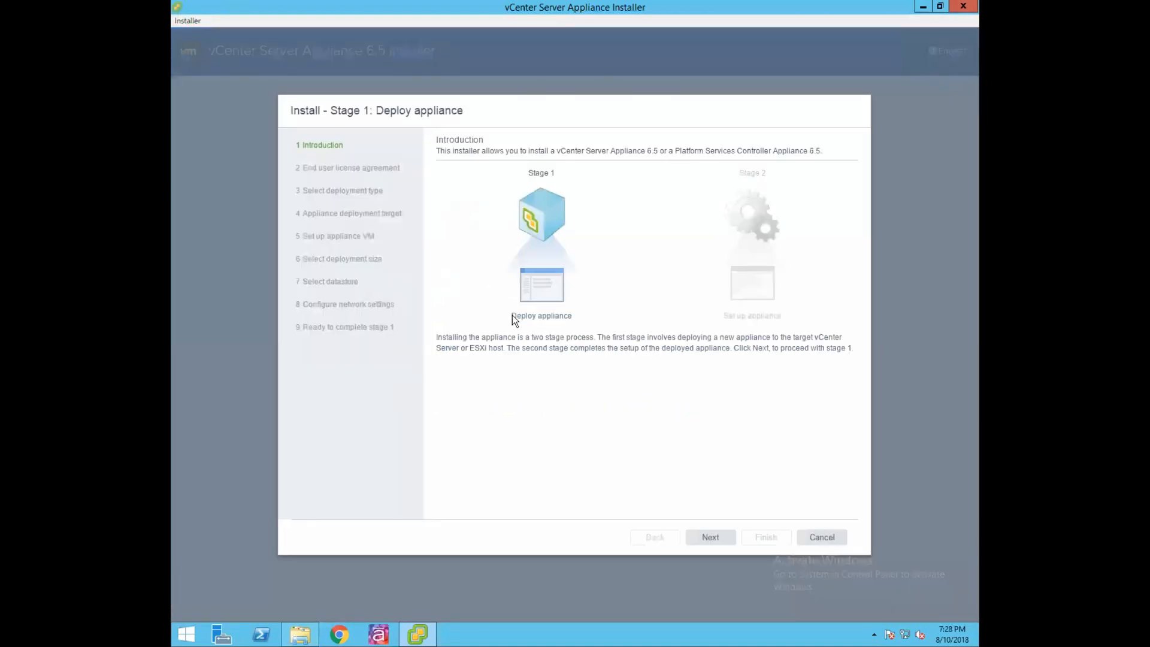
pyautogui.click(712, 539)
pyautogui.click(656, 537)
# Highlight the Introduction's sentences describing the two-stage deployment process.
pyautogui.moveTo(519, 337); pyautogui.dragTo(597, 337)
pyautogui.click(590, 375)
pyautogui.moveTo(506, 349); pyautogui.dragTo(831, 350)
pyautogui.click(757, 385)
# Accept the end user license agreement terms and continue to deployment type selection.
pyautogui.click(713, 539)
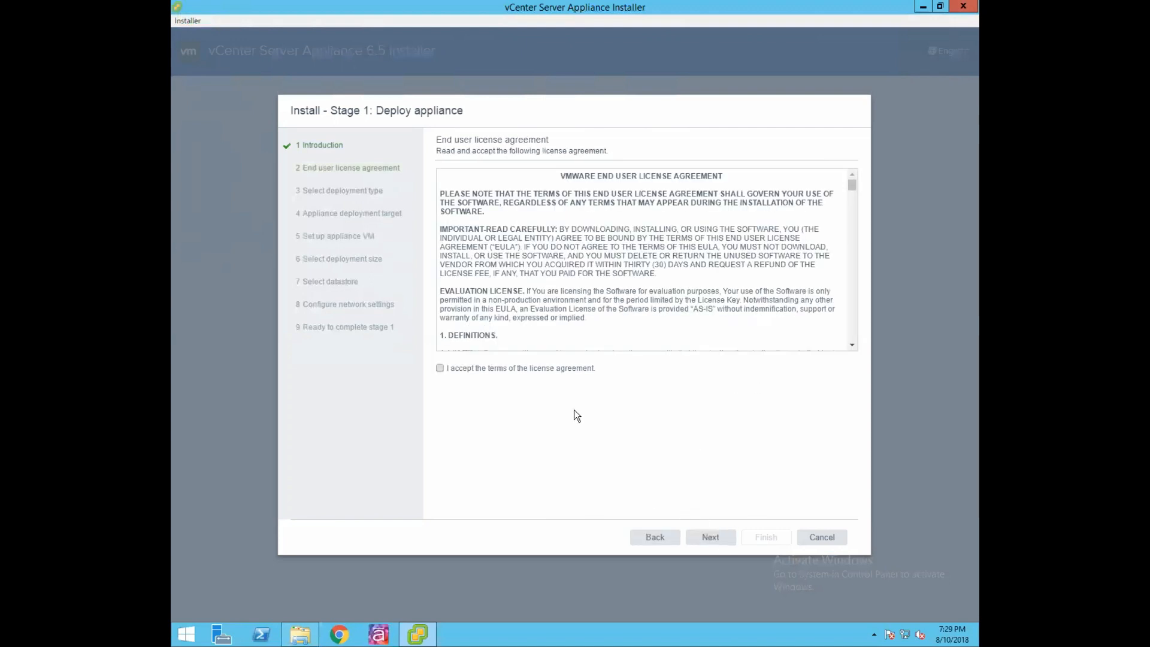
pyautogui.click(440, 368)
pyautogui.click(711, 542)
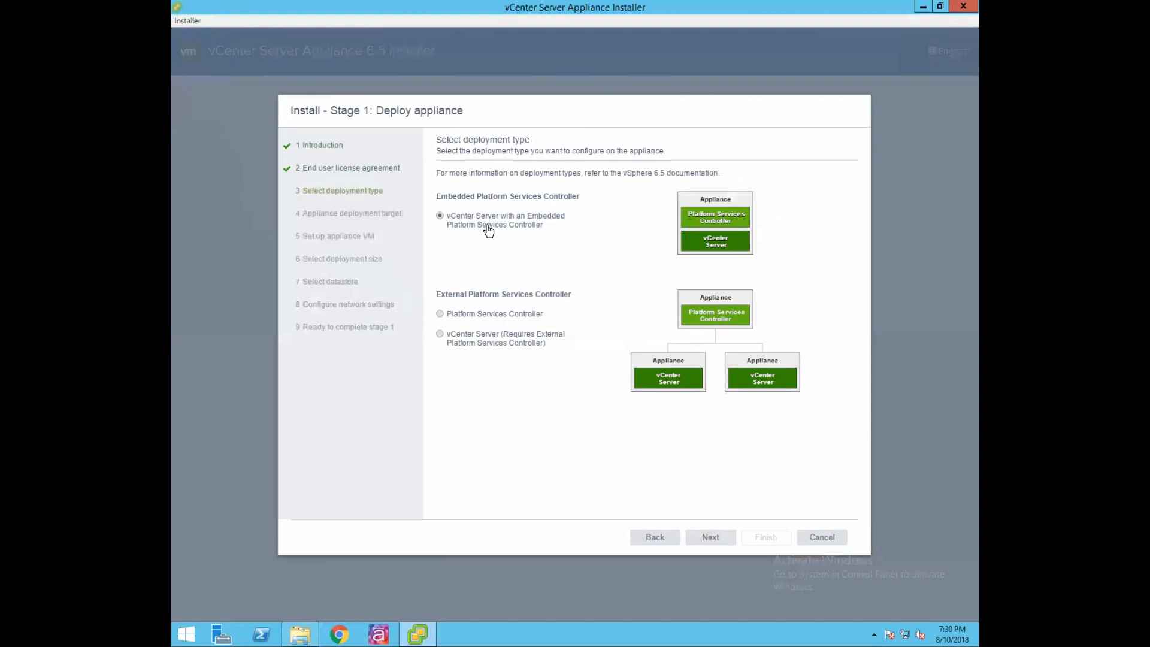
# Keep vCenter Server with an Embedded Platform Services Controller and continue.
pyautogui.click(712, 538)
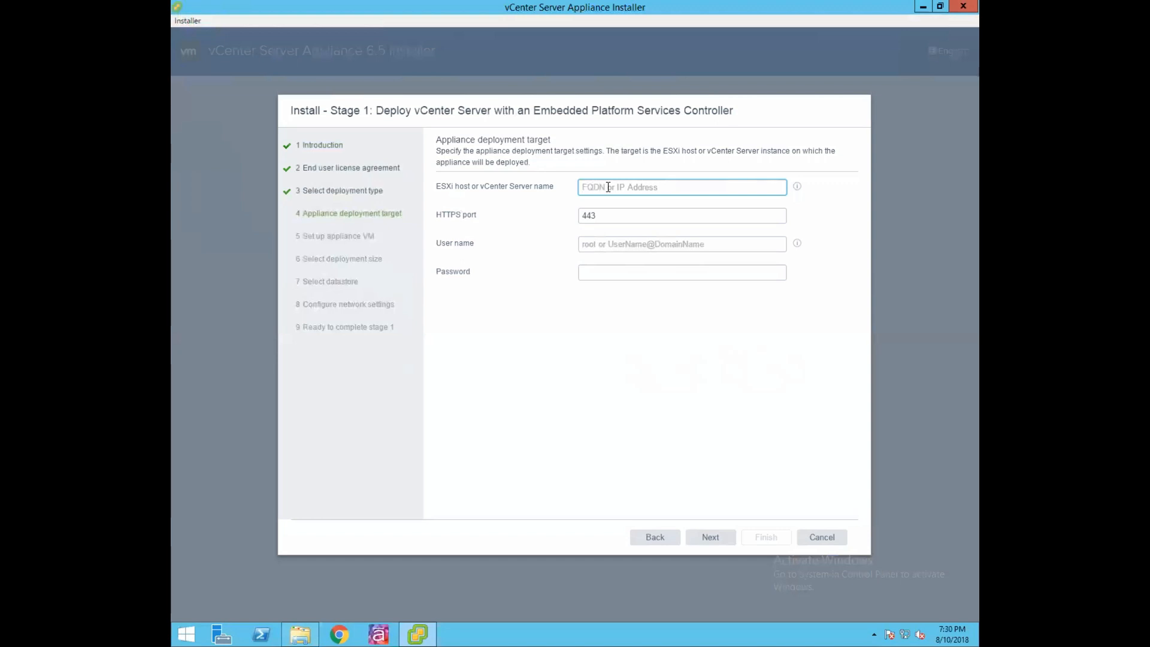
# Target ESXi host infra-esxi2.govmlab.local as user root with its password, then connect.
pyautogui.write('infra-esxi2.')
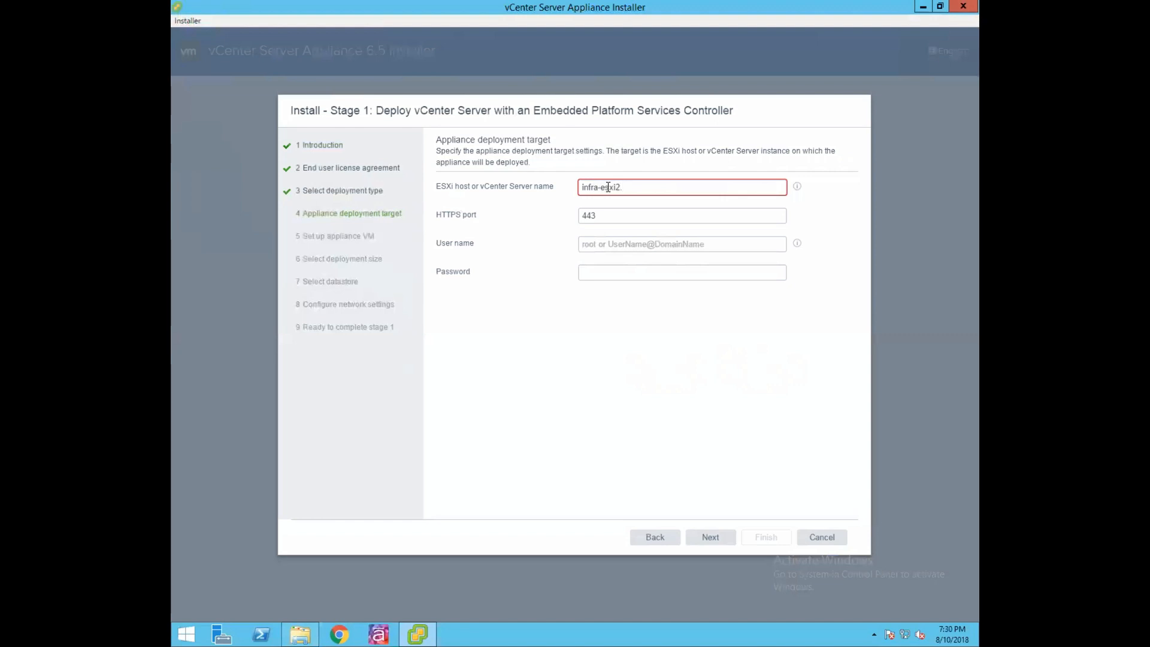
pyautogui.write('govmlab.local')
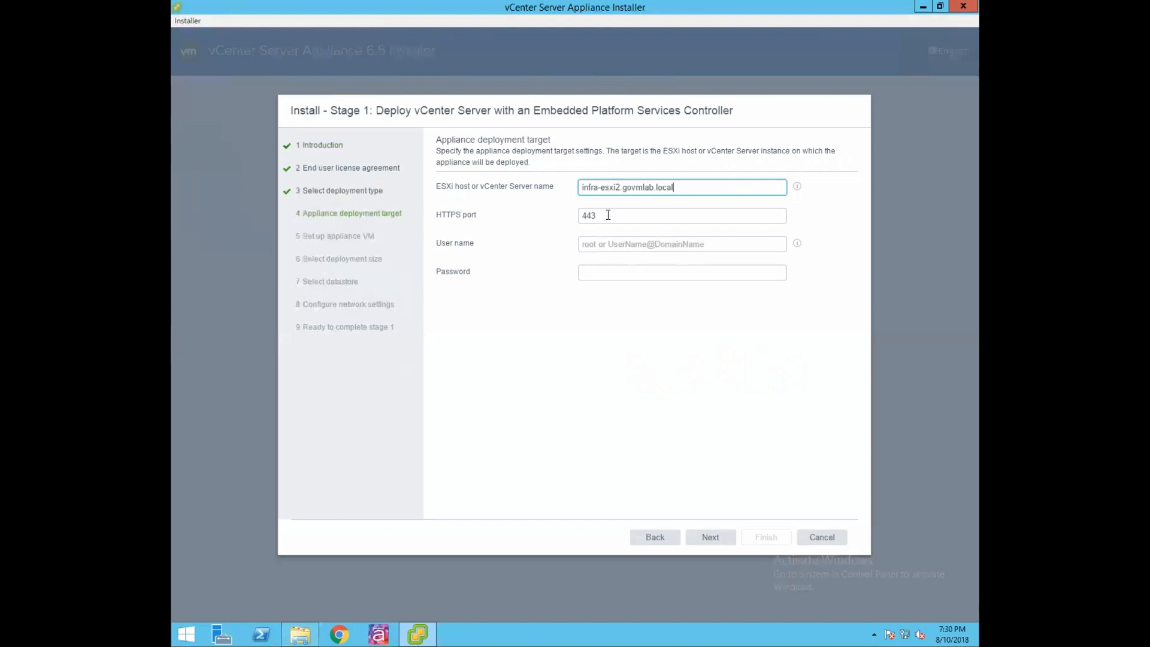
pyautogui.click(608, 244)
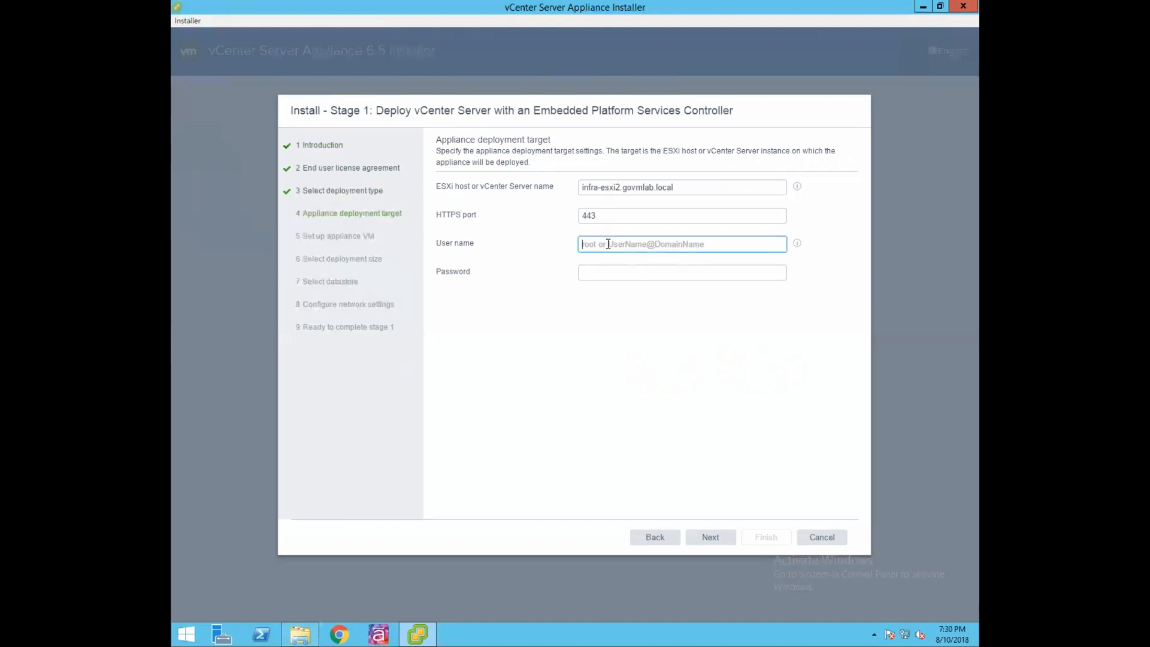
pyautogui.write('root')
pyautogui.click(605, 275)
pyautogui.write('VMware1!')
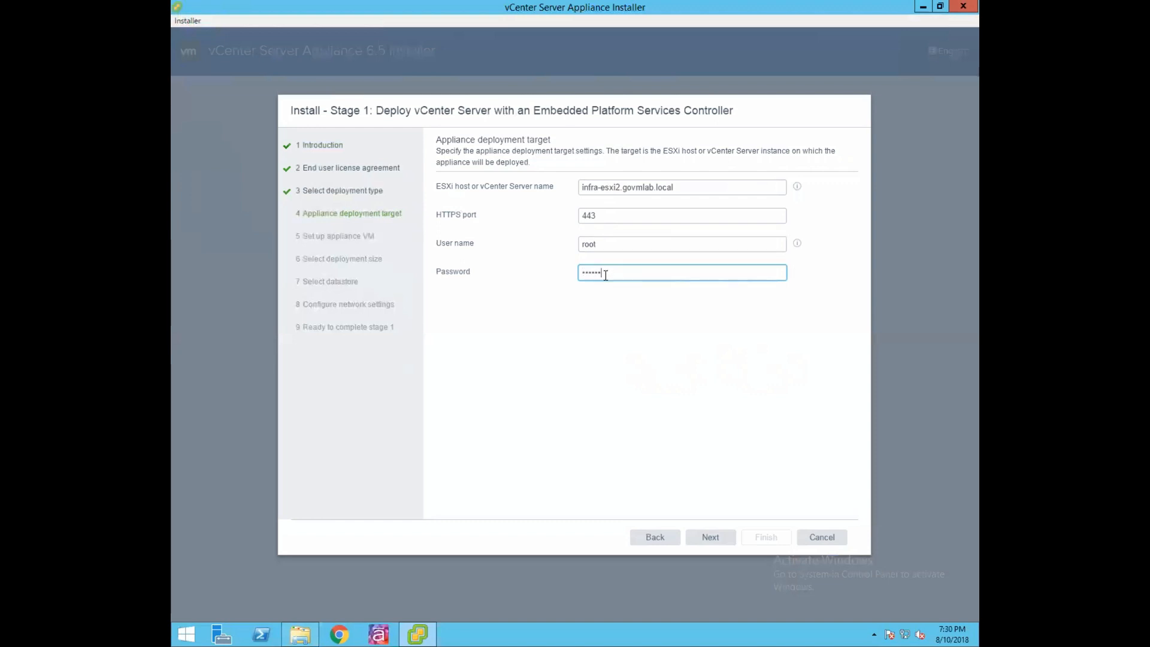
pyautogui.write('VMware1!')
pyautogui.click(711, 539)
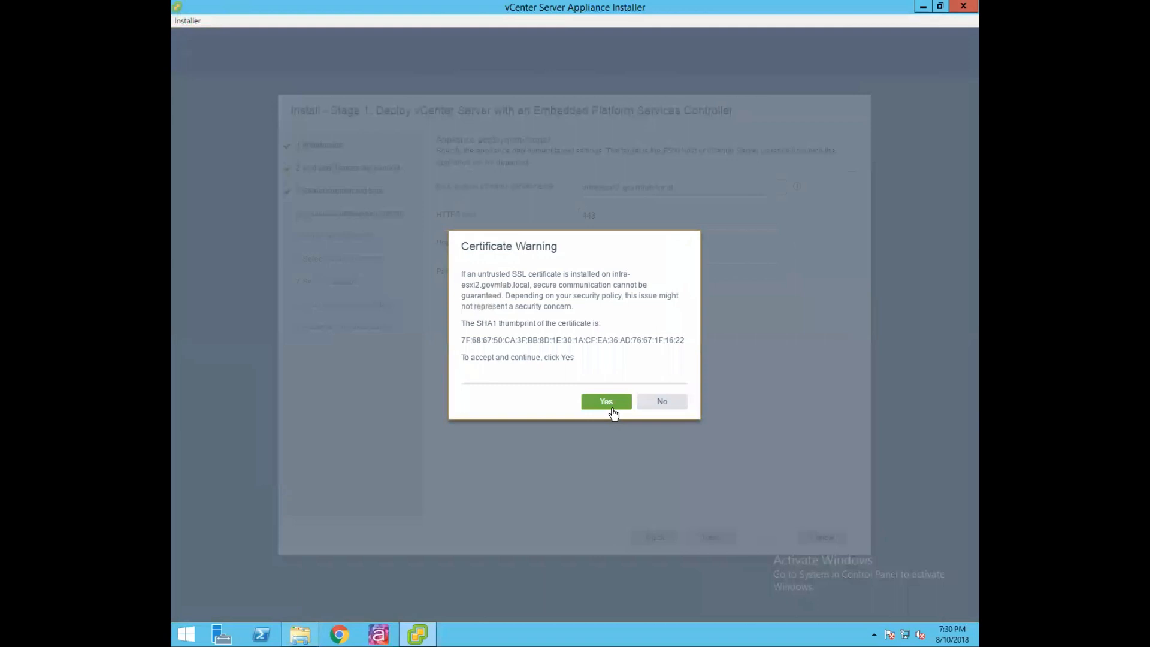
# Accept the host's SSL certificate and select the default appliance VM name for replacement.
pyautogui.click(607, 403)
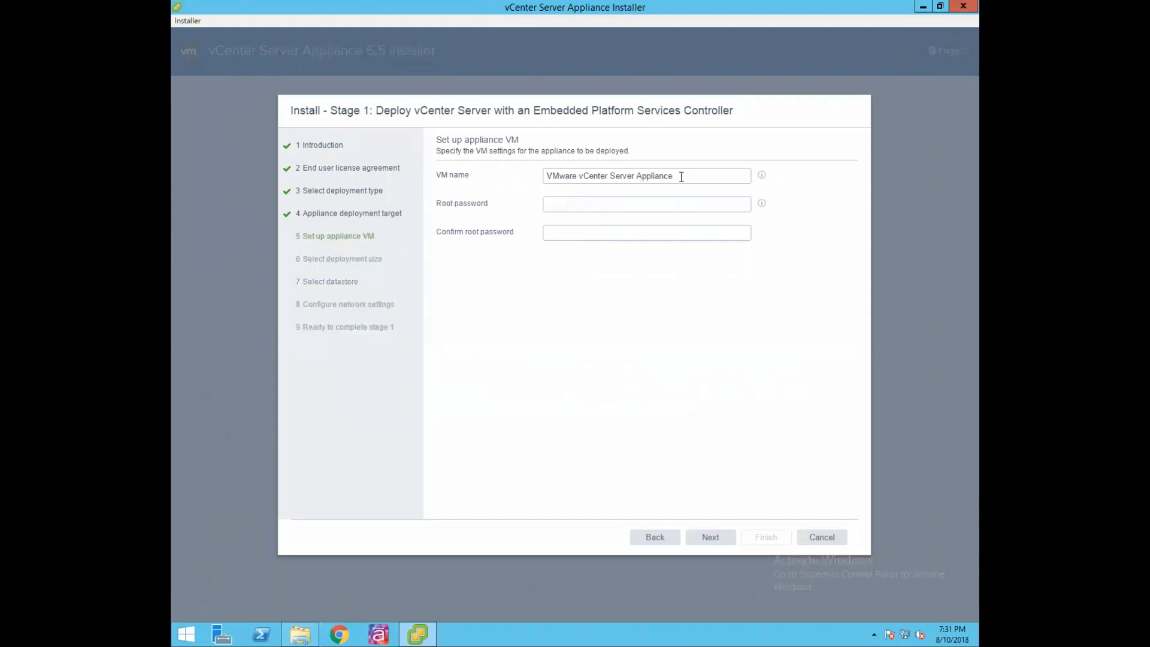
pyautogui.moveTo(681, 177); pyautogui.dragTo(546, 177)
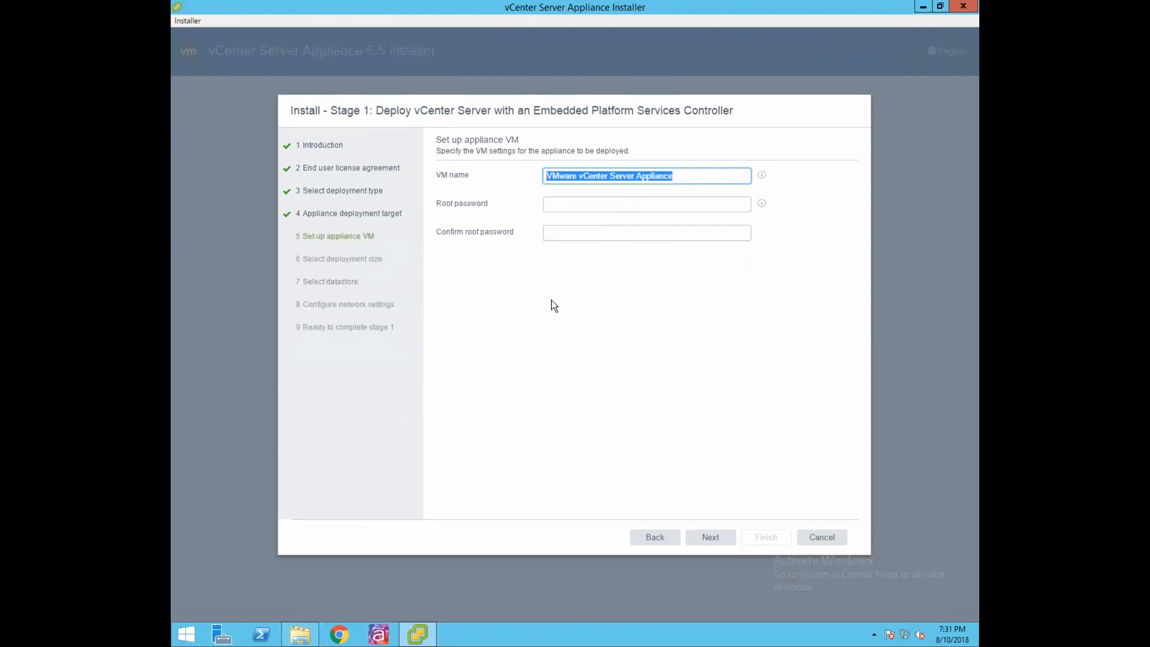
# Name the appliance VM vcsa-01a and enter the root password and its confirmation.
pyautogui.write('vcsa-01a')
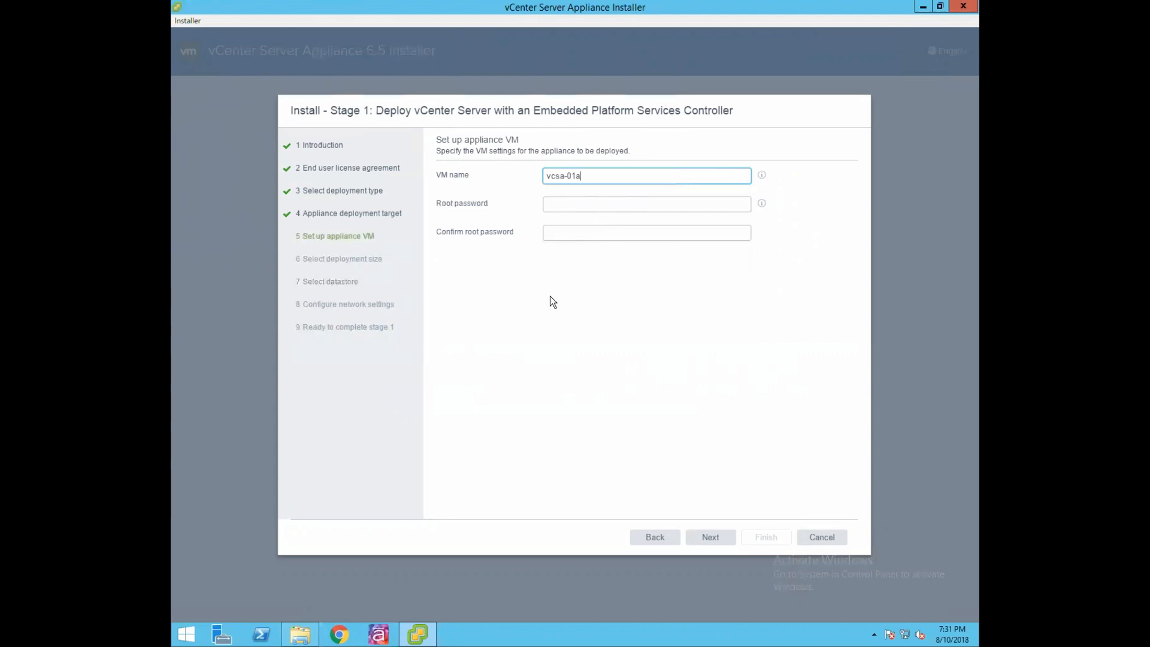
pyautogui.click(567, 204)
pyautogui.write('•••••••••••••••')
pyautogui.click(572, 231)
pyautogui.write('••••••••')
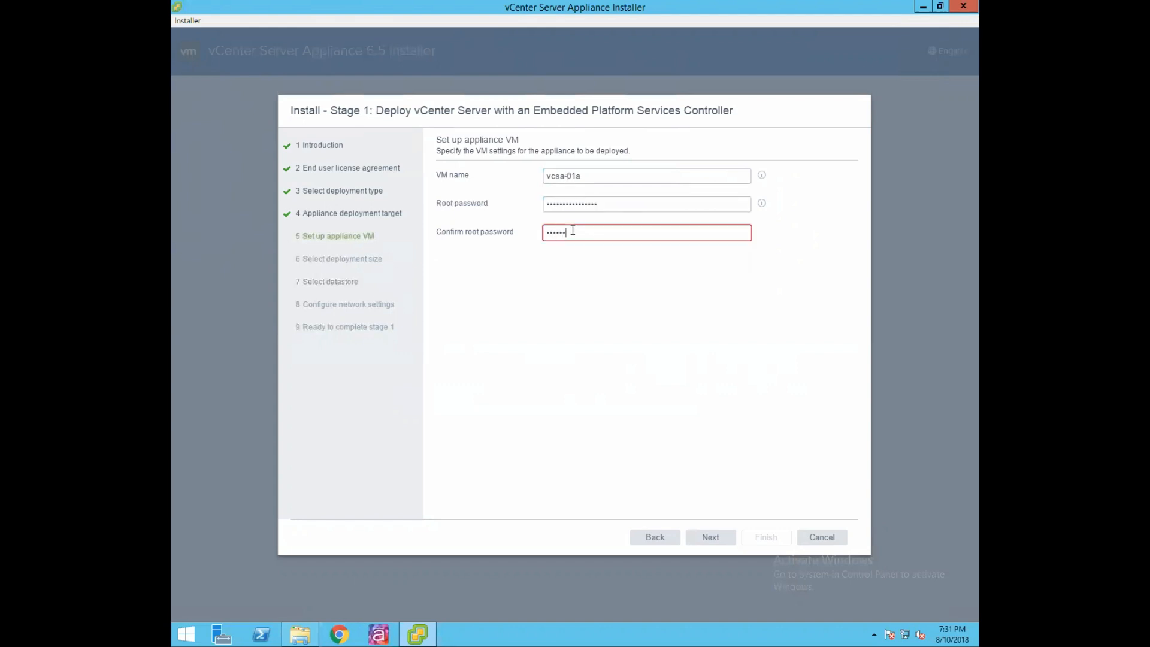
pyautogui.click(712, 539)
# Re-enter the mismatched root password confirmation and continue to deployment size.
pyautogui.click(582, 234)
pyautogui.press('BackSpace')
pyautogui.press('BackSpace')
pyautogui.press('BackSpace')
pyautogui.press('BackSpace')
pyautogui.press('BackSpace')
pyautogui.press('BackSpace')
pyautogui.press('BackSpace')
pyautogui.press('BackSpace')
pyautogui.write('••••••••••••••••')
pyautogui.click(713, 539)
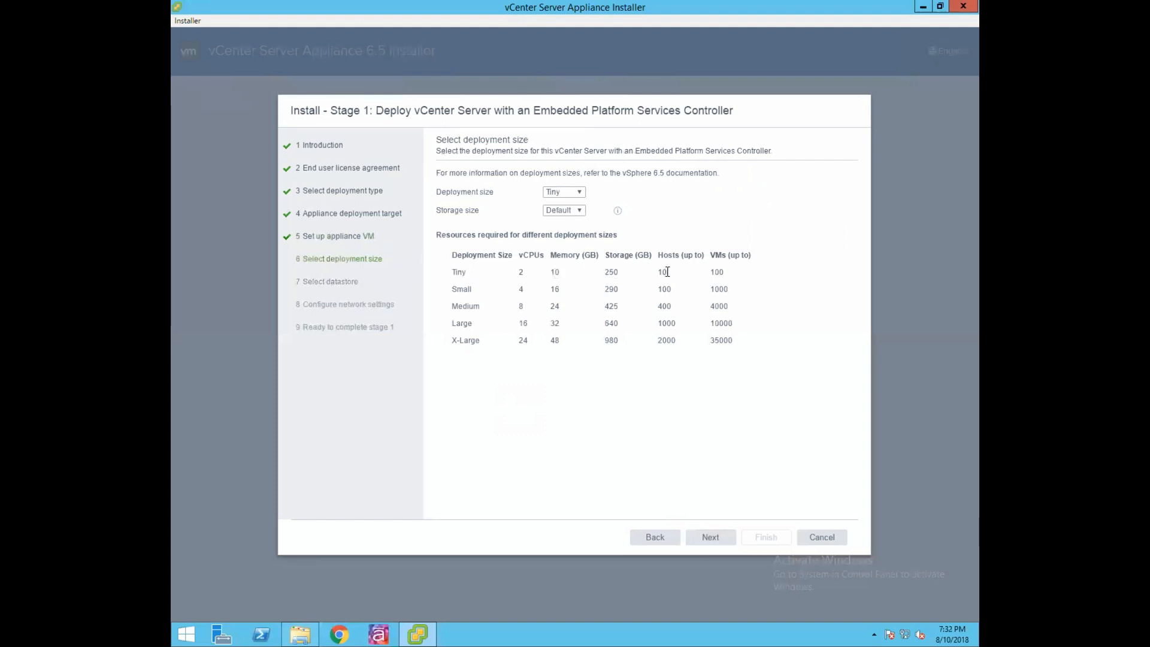
pyautogui.doubleClick(717, 272)
pyautogui.click(556, 388)
pyautogui.click(581, 192)
pyautogui.click(580, 191)
pyautogui.click(581, 192)
pyautogui.click(580, 191)
pyautogui.click(579, 210)
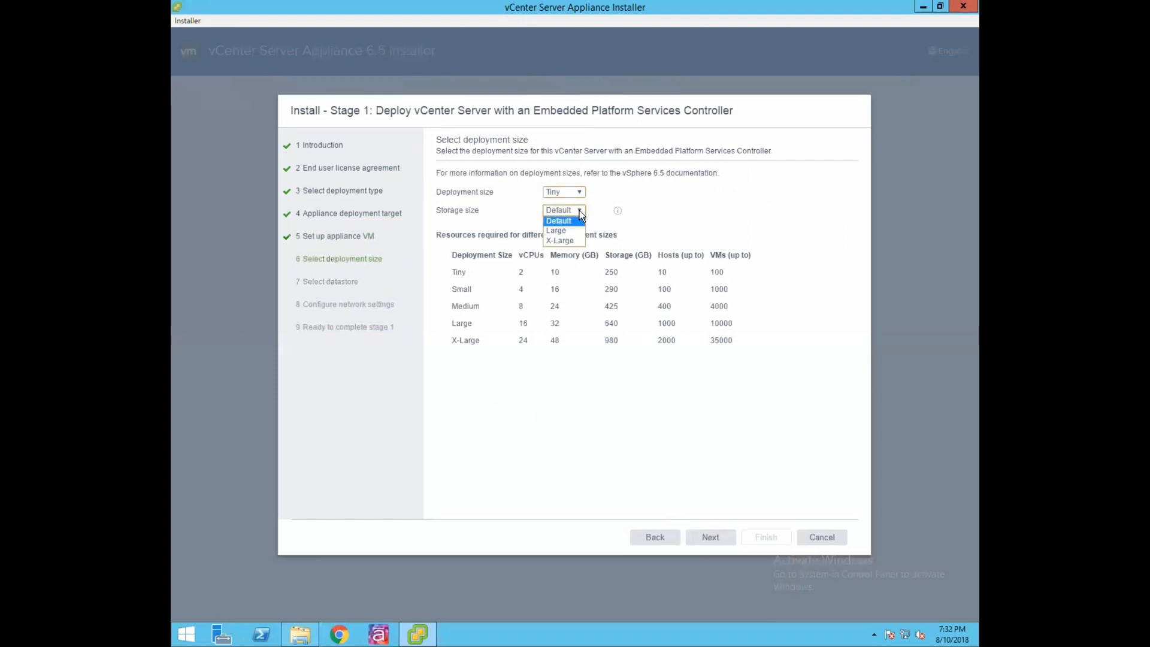
pyautogui.click(577, 226)
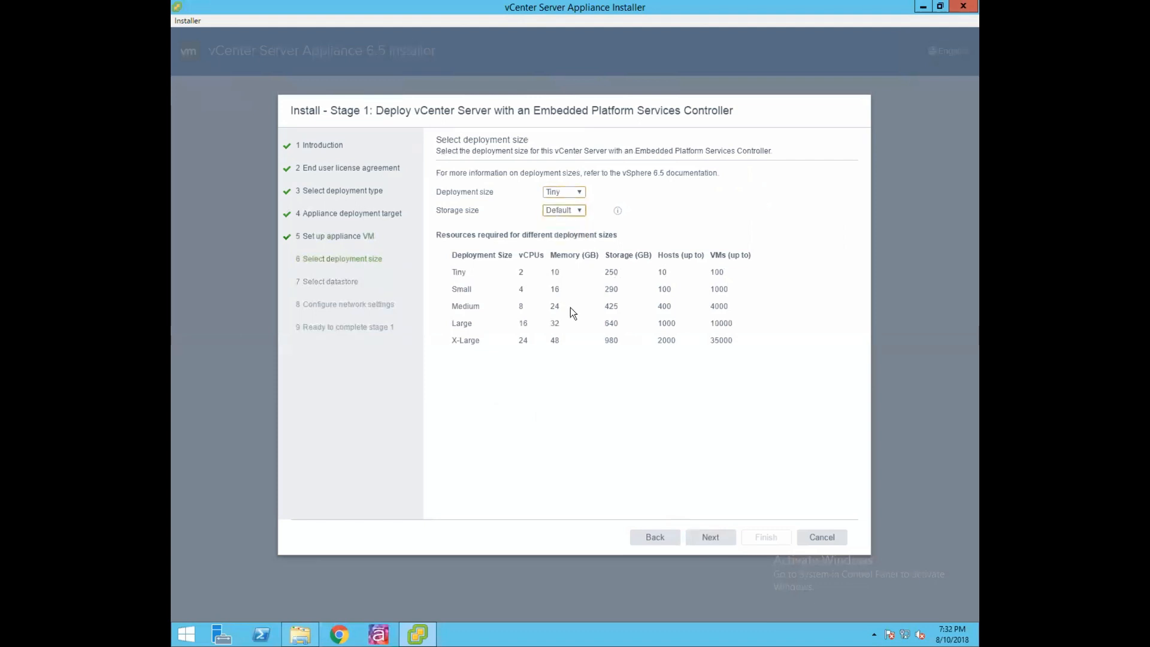
pyautogui.click(713, 538)
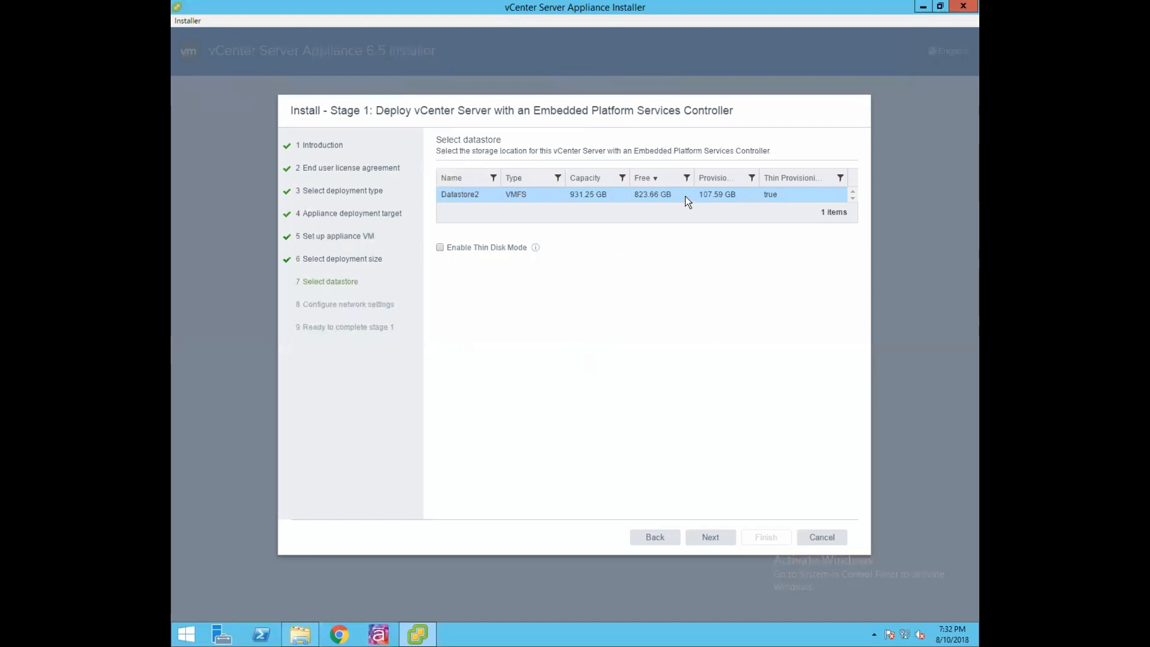
# Choose Datastore2 as the appliance's storage location and enable Thin Disk Mode.
pyautogui.click(647, 194)
pyautogui.moveTo(645, 194); pyautogui.dragTo(671, 196)
pyautogui.click(440, 248)
# Put the appliance on Private_mgmt_network with static IP assignment, ready to enter the system name.
pyautogui.click(710, 537)
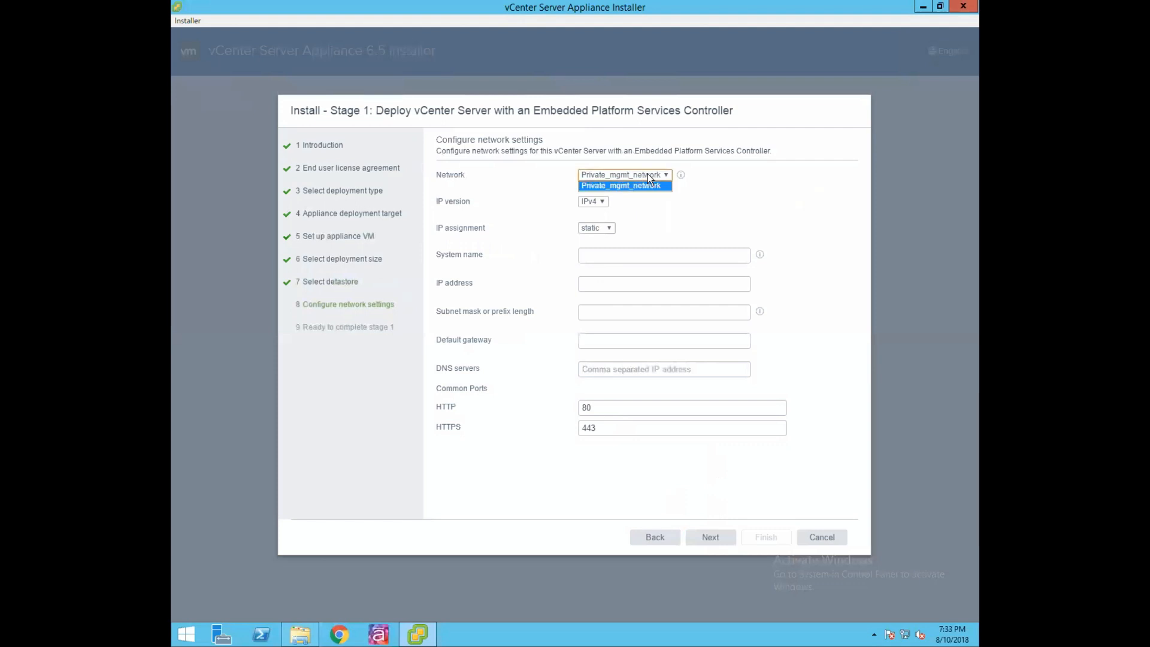
pyautogui.click(647, 186)
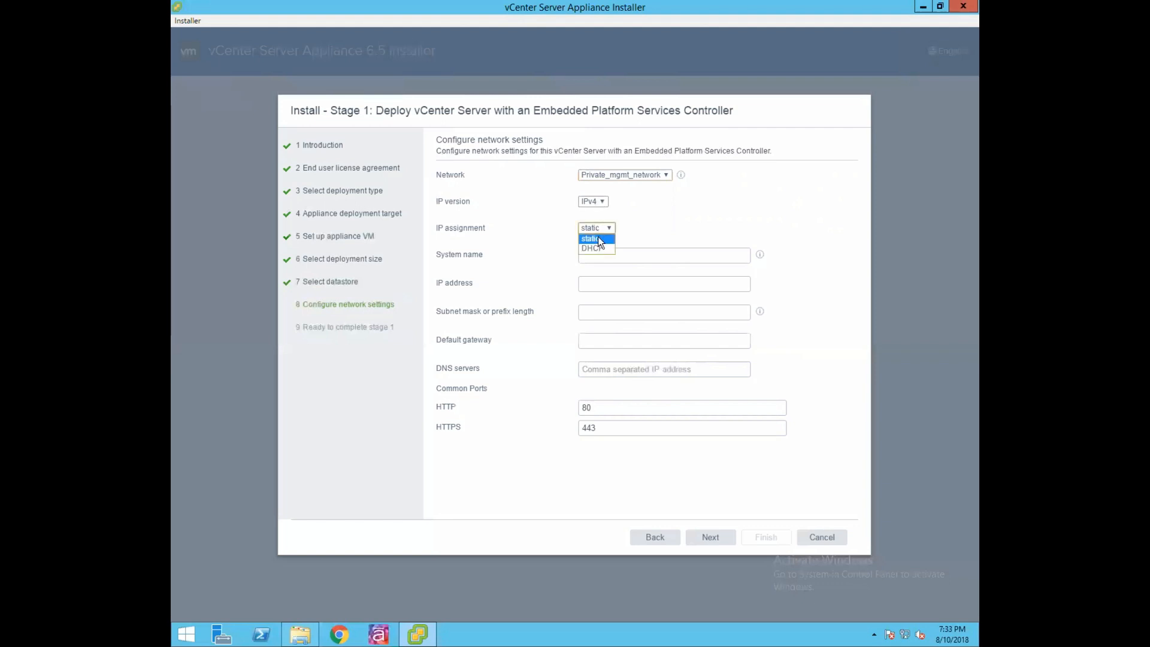
pyautogui.click(595, 248)
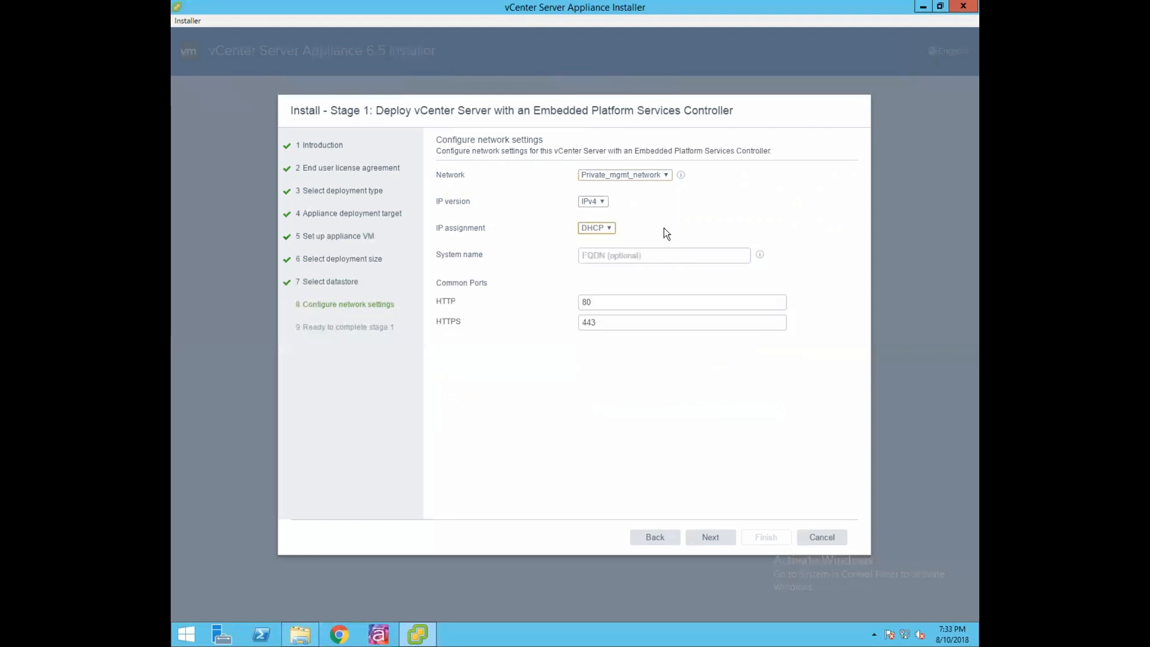
pyautogui.click(605, 239)
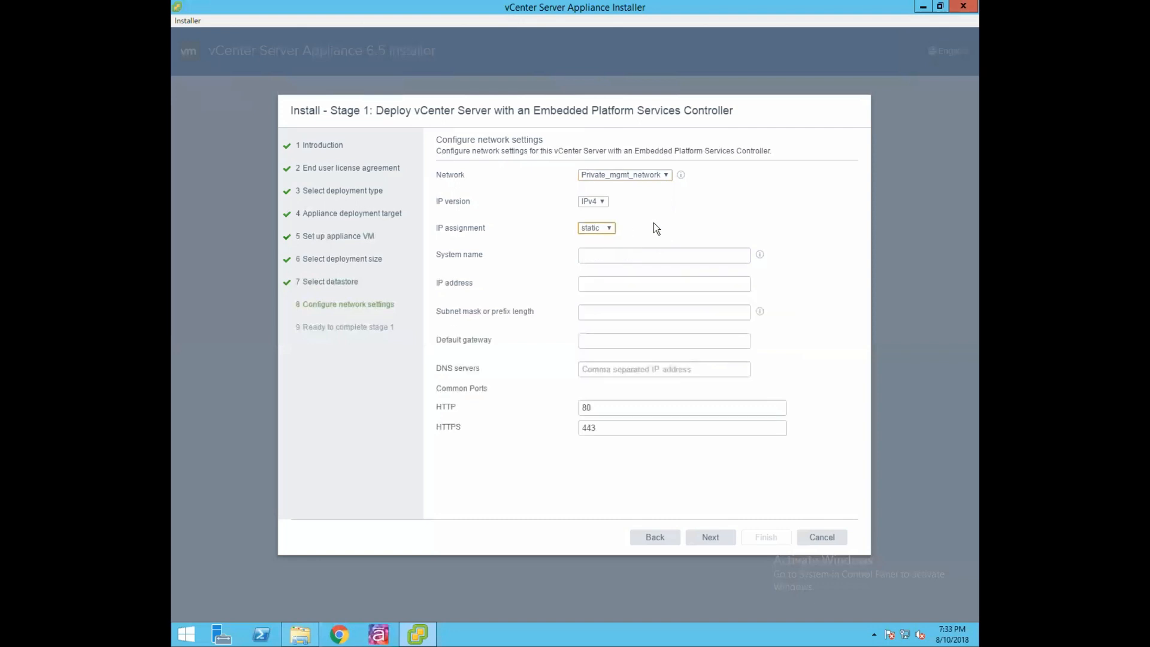
pyautogui.click(641, 254)
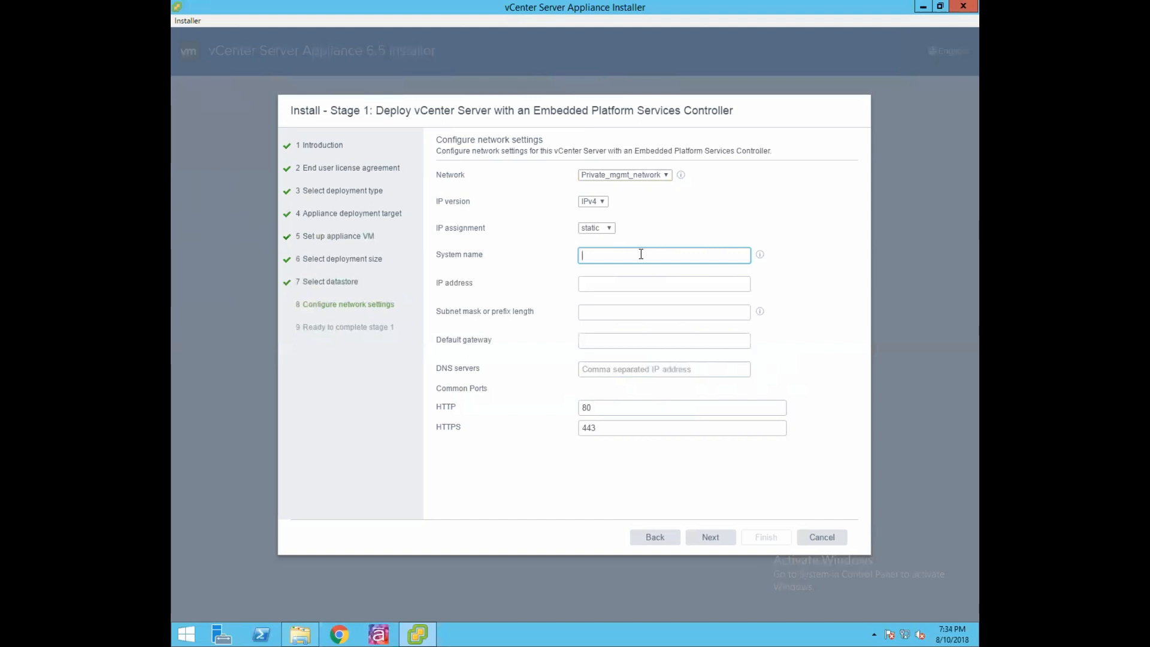
# Set system name vcsa-01a.govmlab.local, IP 20.20.20.4, mask 255.255.255.0, gateway and DNS 20.20.20.1.
pyautogui.write('vcsa-01')
pyautogui.write('a.local')
pyautogui.press('BackSpace')
pyautogui.press('BackSpace')
pyautogui.press('BackSpace')
pyautogui.press('BackSpace')
pyautogui.press('BackSpace')
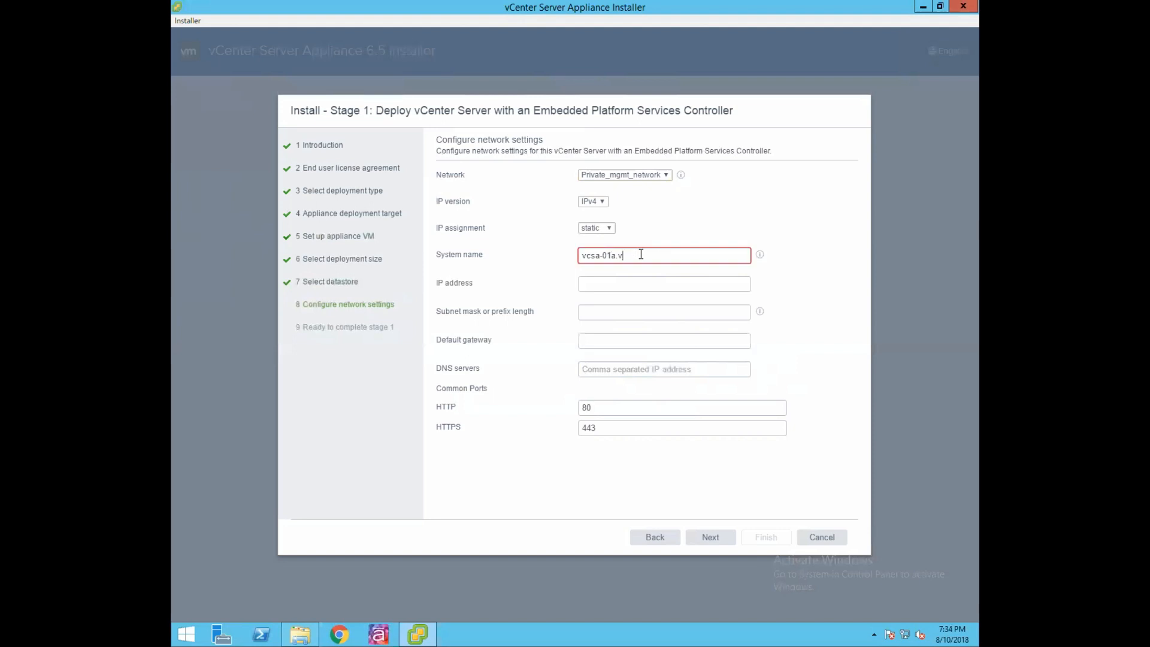
pyautogui.write('govmlab.local')
pyautogui.click(633, 285)
pyautogui.write('20.20.20.4')
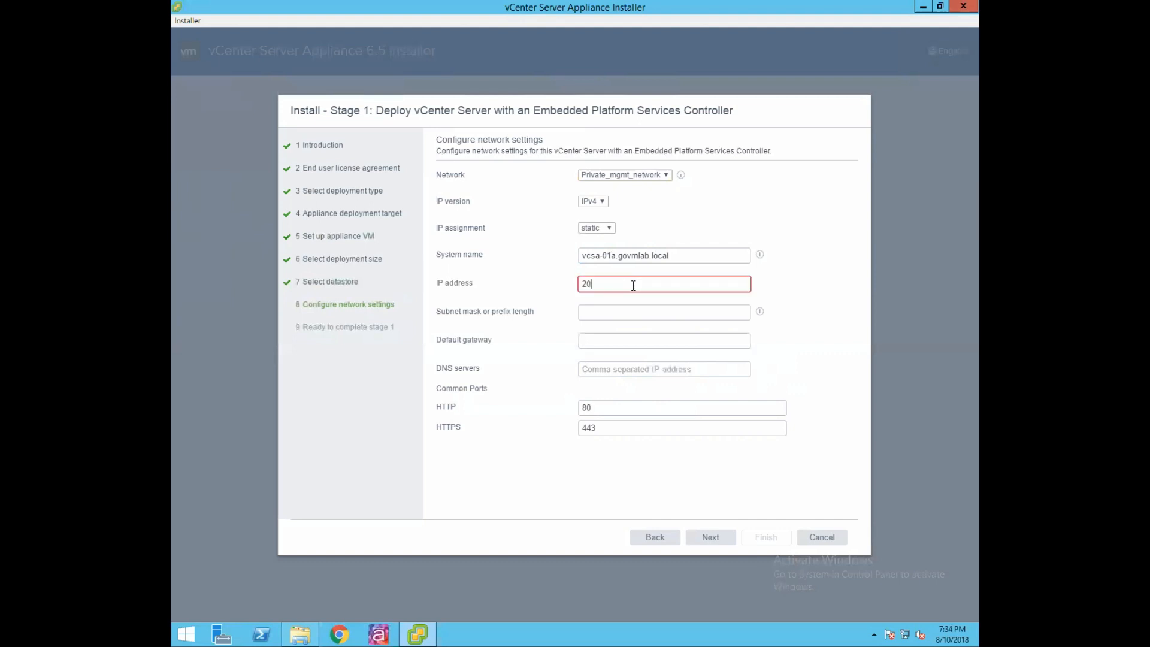
pyautogui.click(629, 311)
pyautogui.write('255.255.255.0')
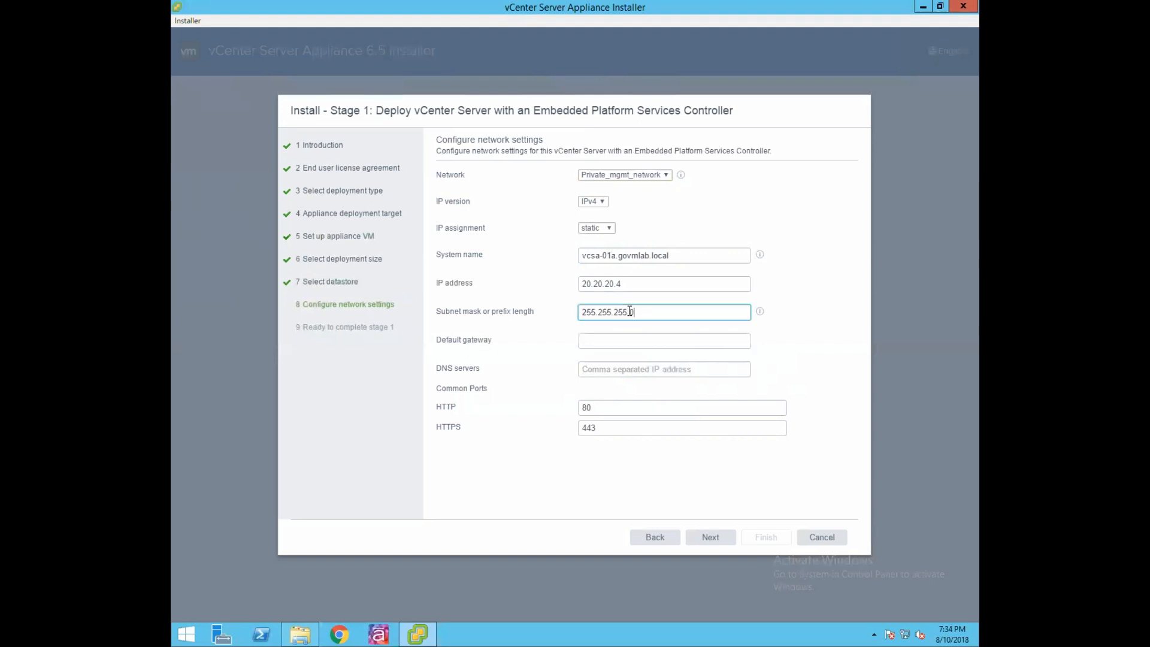
pyautogui.click(621, 341)
pyautogui.write('20.20')
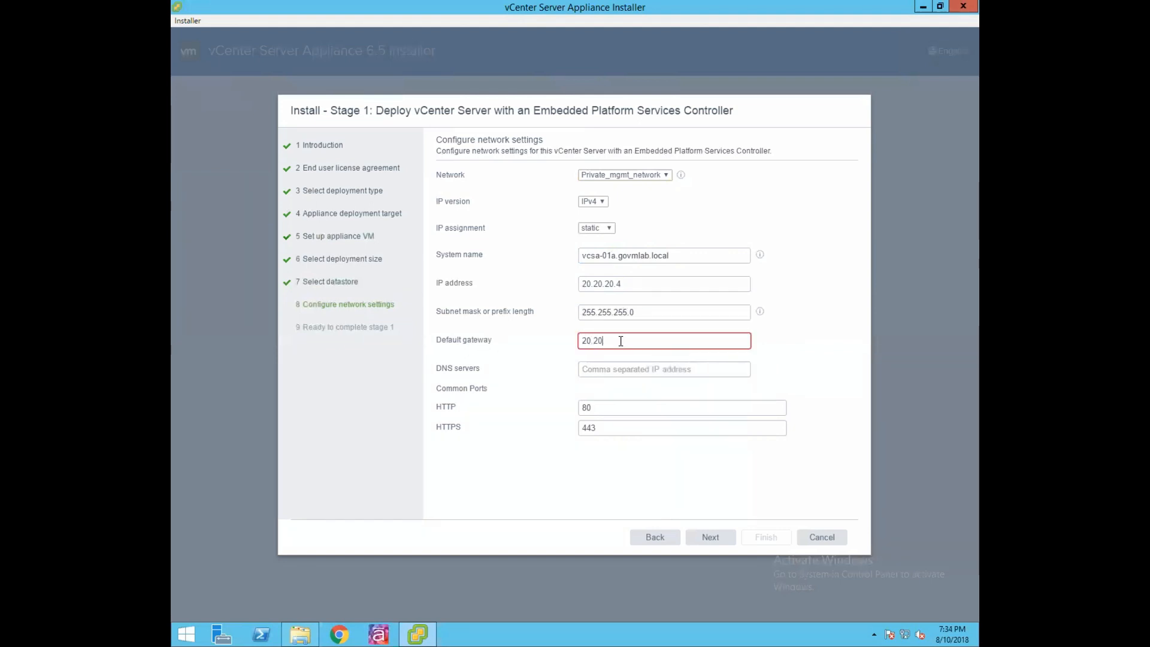
pyautogui.write('.20.1')
pyautogui.click(620, 367)
pyautogui.write('20.20.20.1')
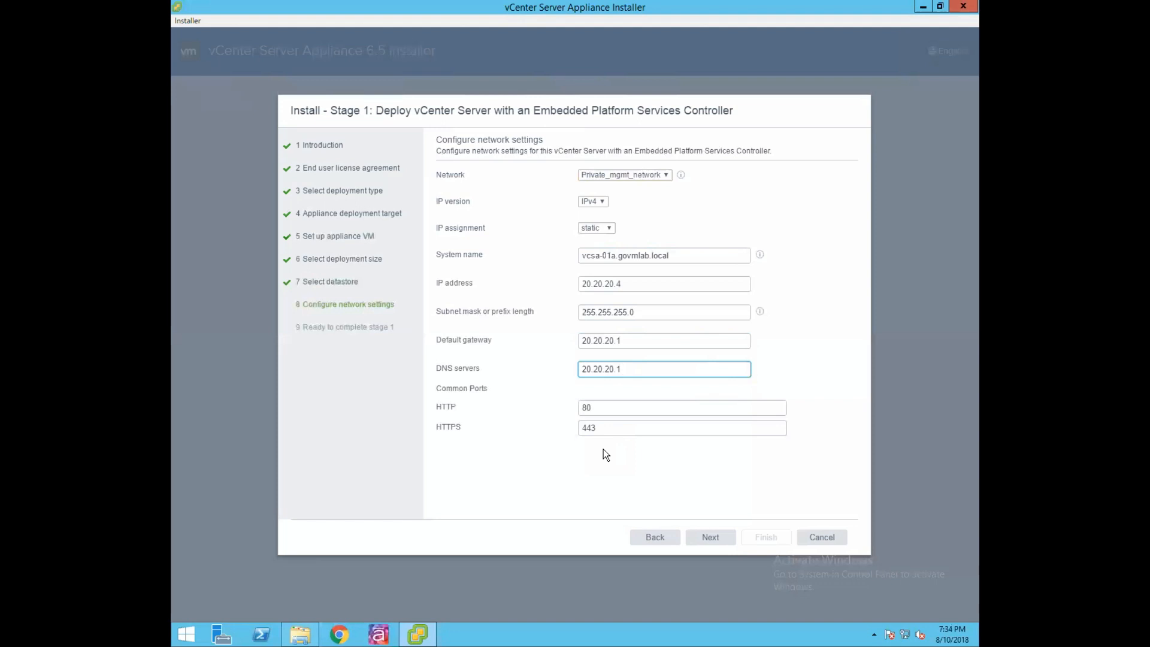
pyautogui.click(712, 538)
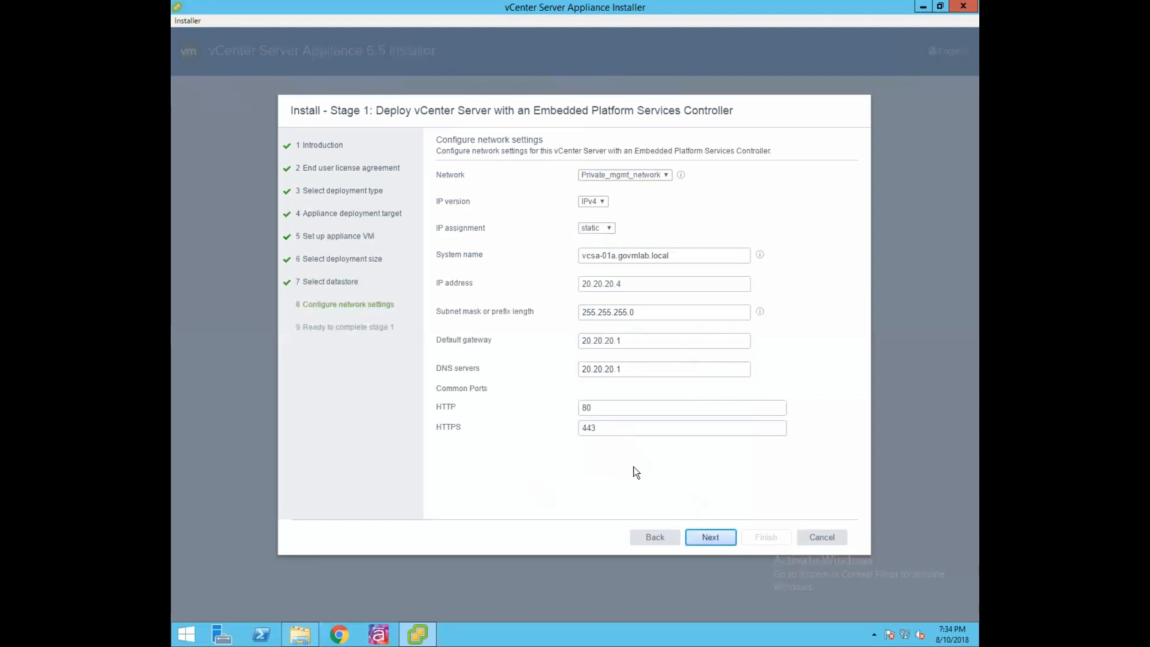
pyautogui.click(711, 537)
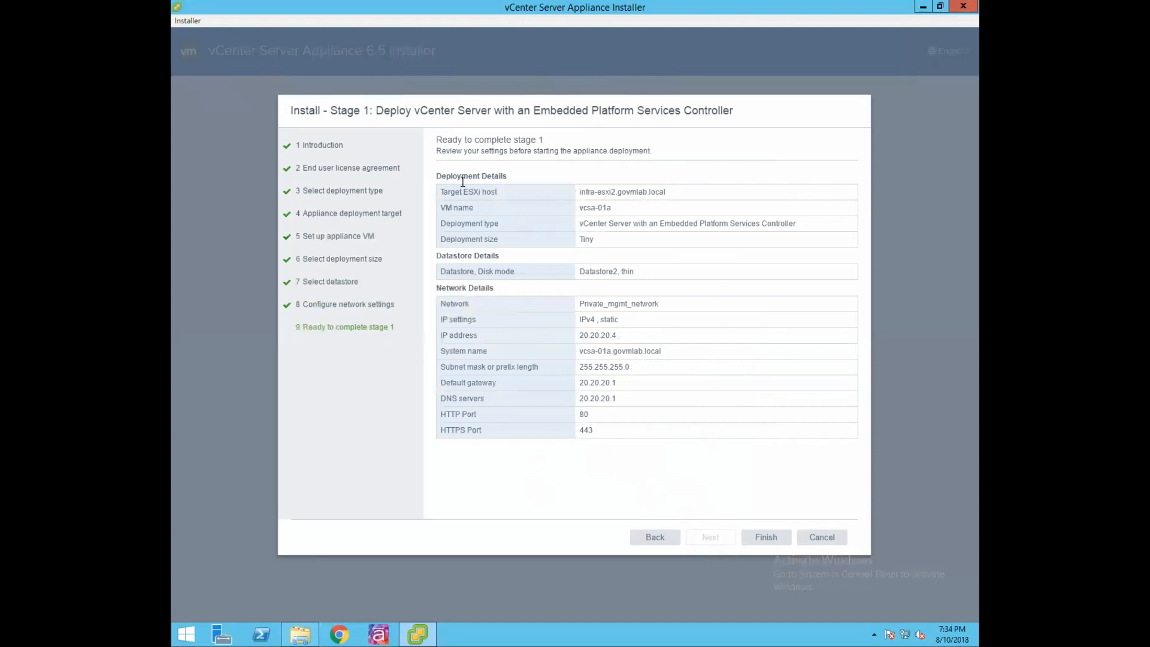
# Check the summary's target ESXi host and datastore entries, then start Stage 1 deployment.
pyautogui.moveTo(445, 191); pyautogui.dragTo(786, 224)
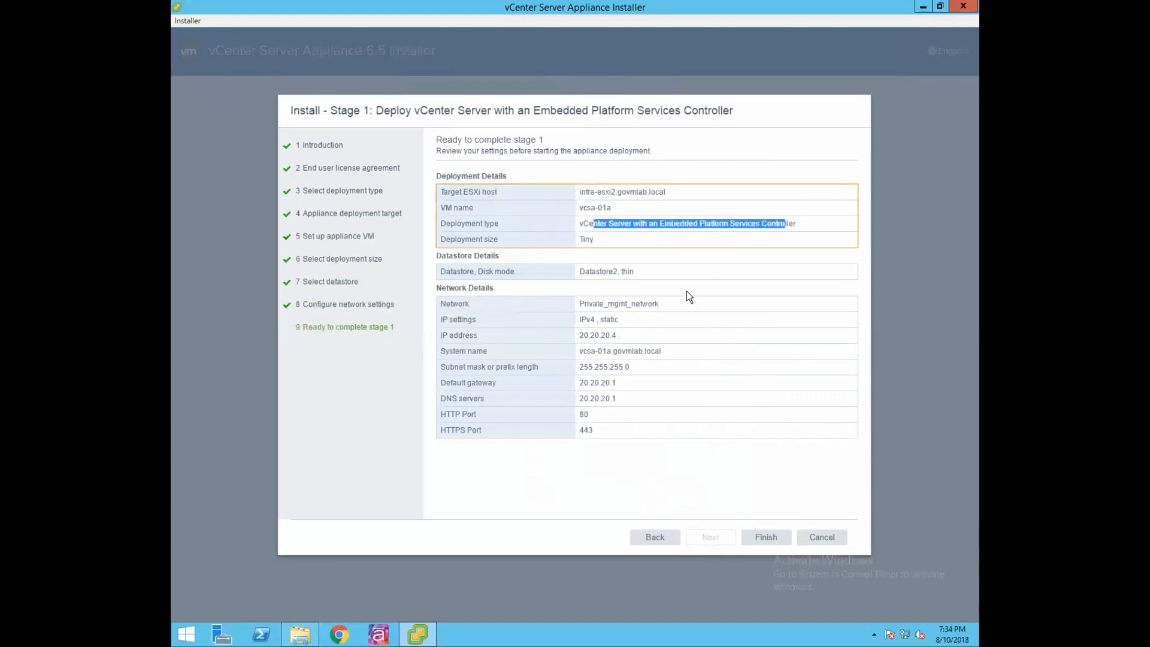
pyautogui.click(681, 365)
pyautogui.moveTo(642, 272); pyautogui.dragTo(574, 269)
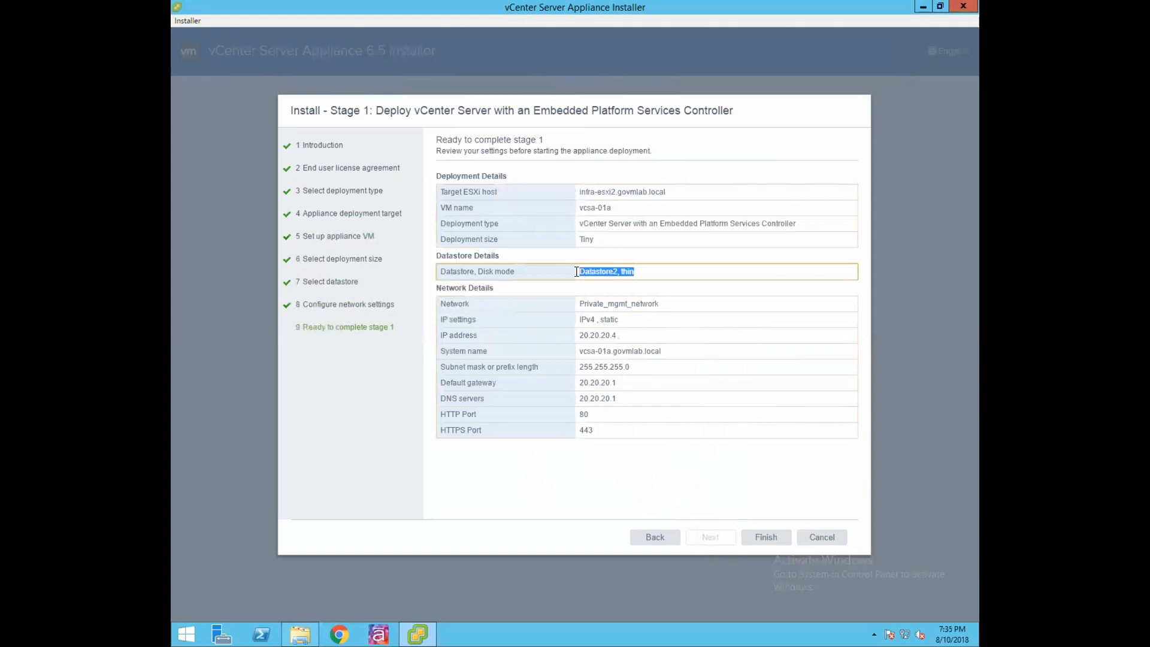
pyautogui.click(670, 309)
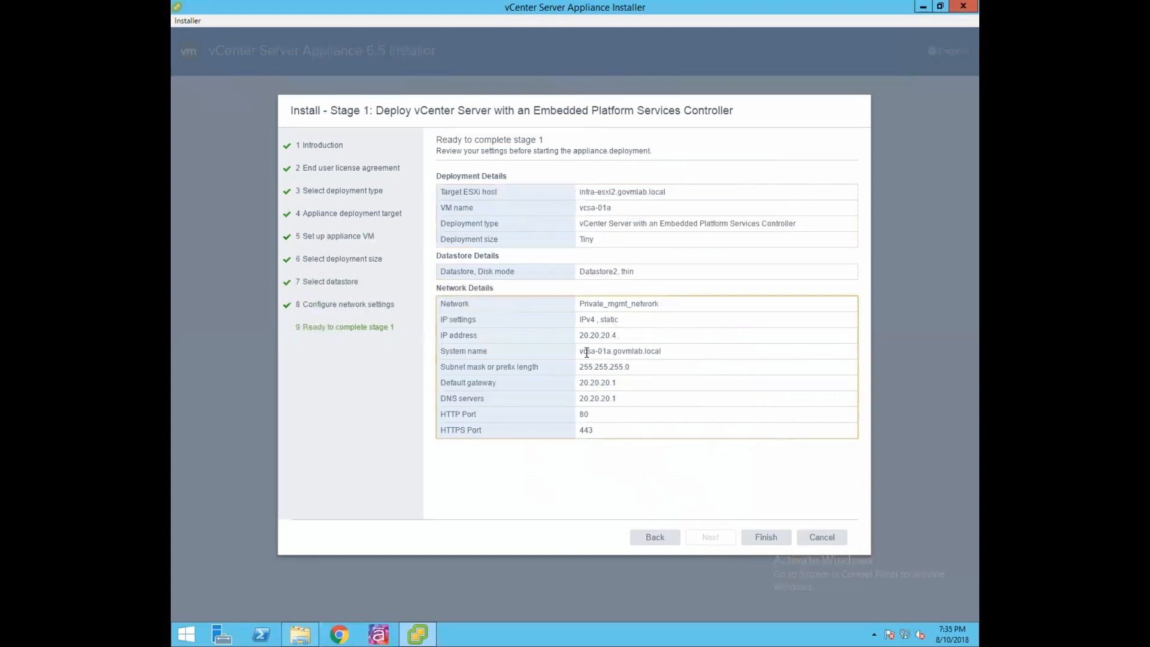
pyautogui.click(612, 481)
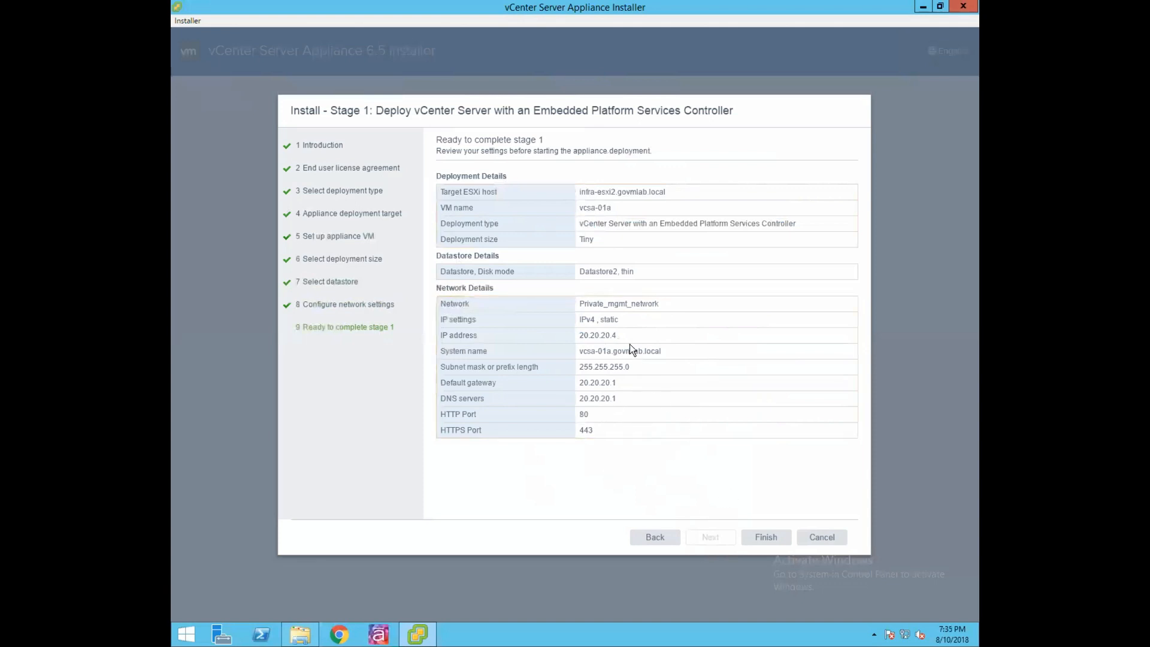
pyautogui.click(768, 538)
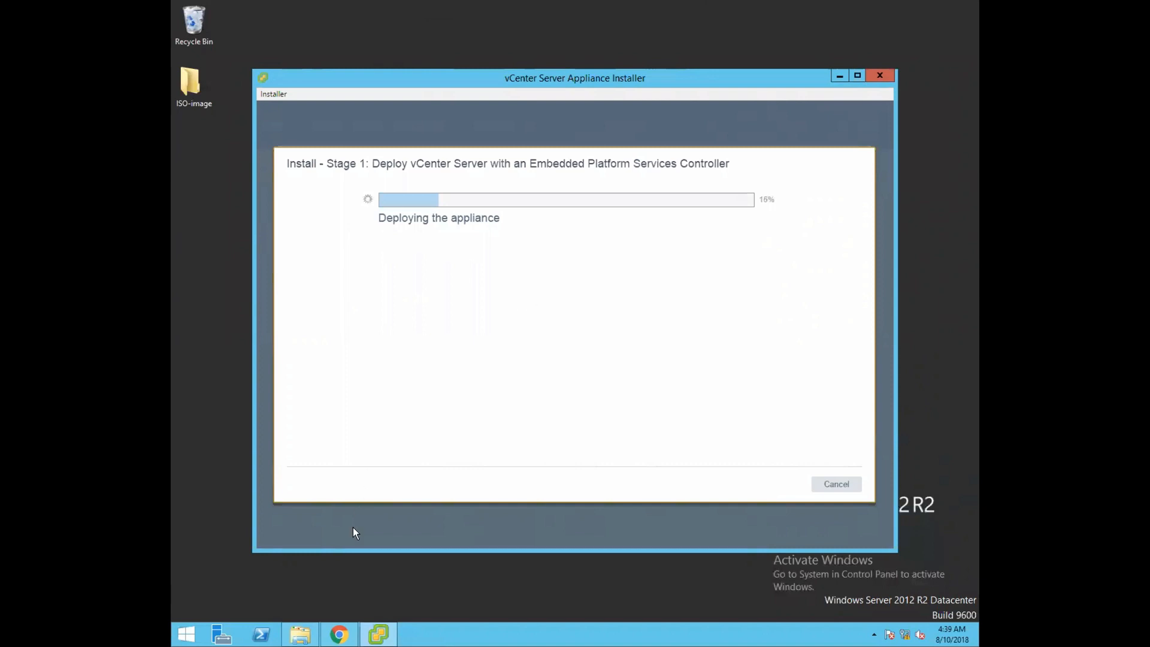
# Switch to the ESXi host's Virtual Machines list showing vcsa-01a being imported.
pyautogui.click(339, 634)
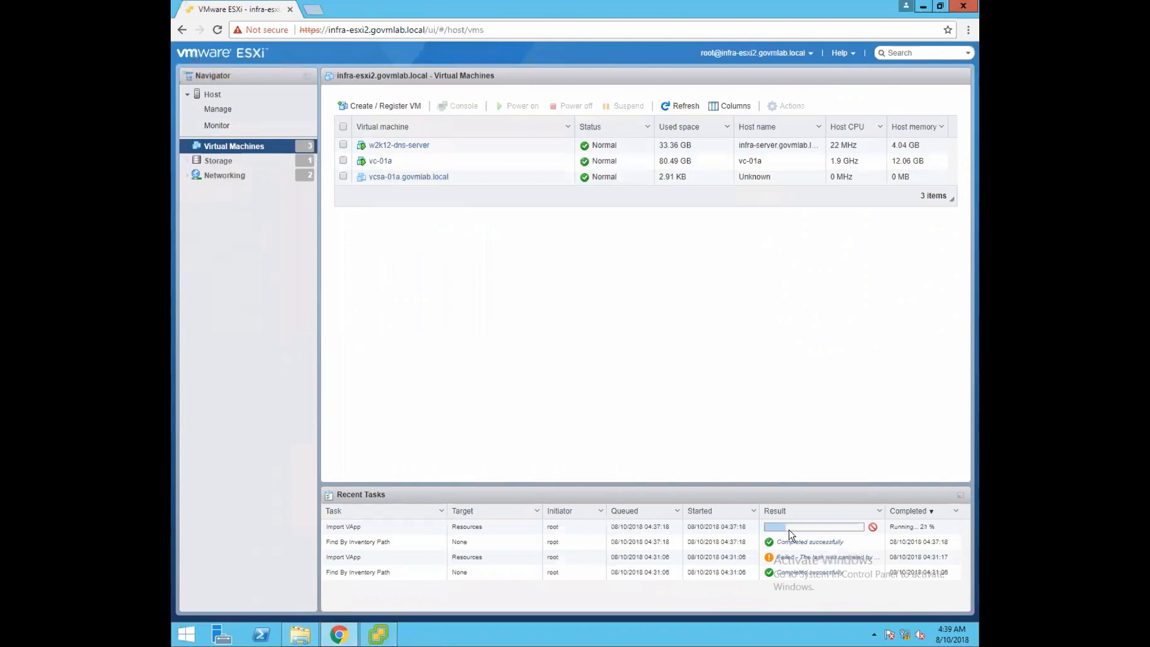
# Alternate between the installer and ESXi host client to monitor deployment until vcsa-01a powers on.
pyautogui.click(384, 634)
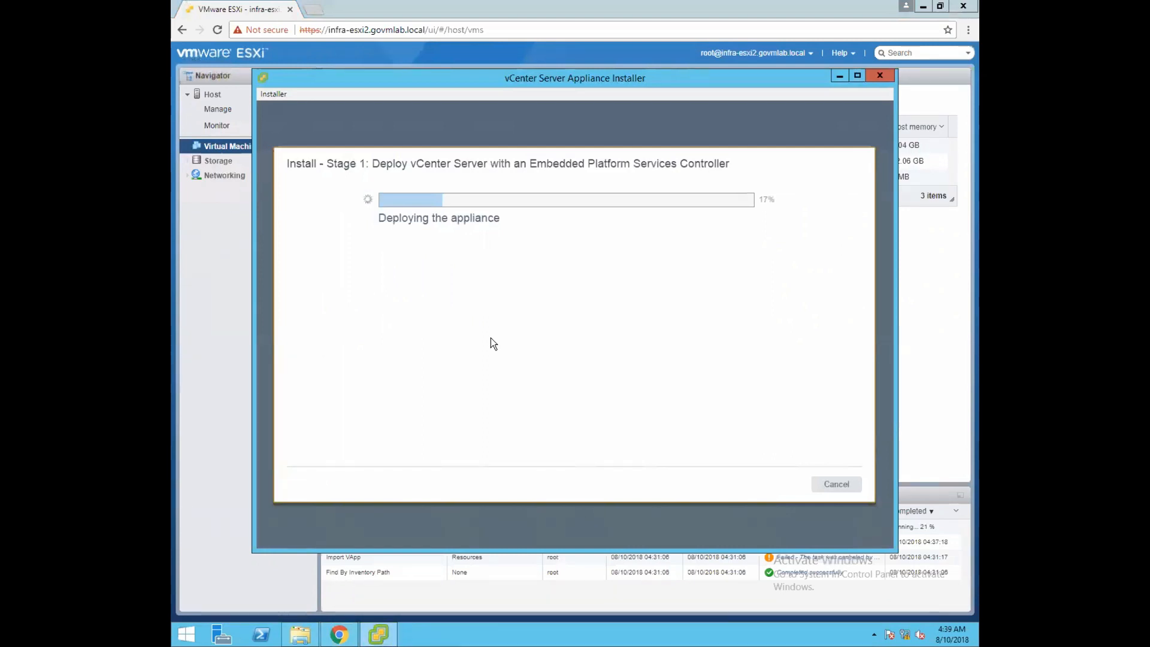
pyautogui.click(450, 639)
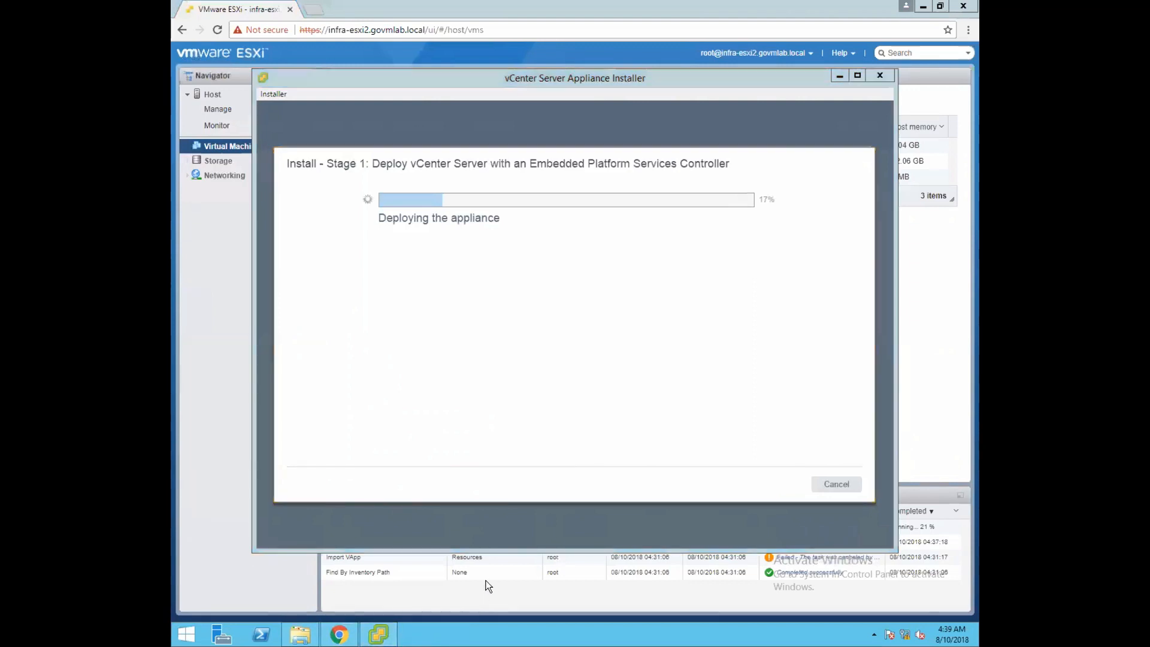
pyautogui.click(339, 636)
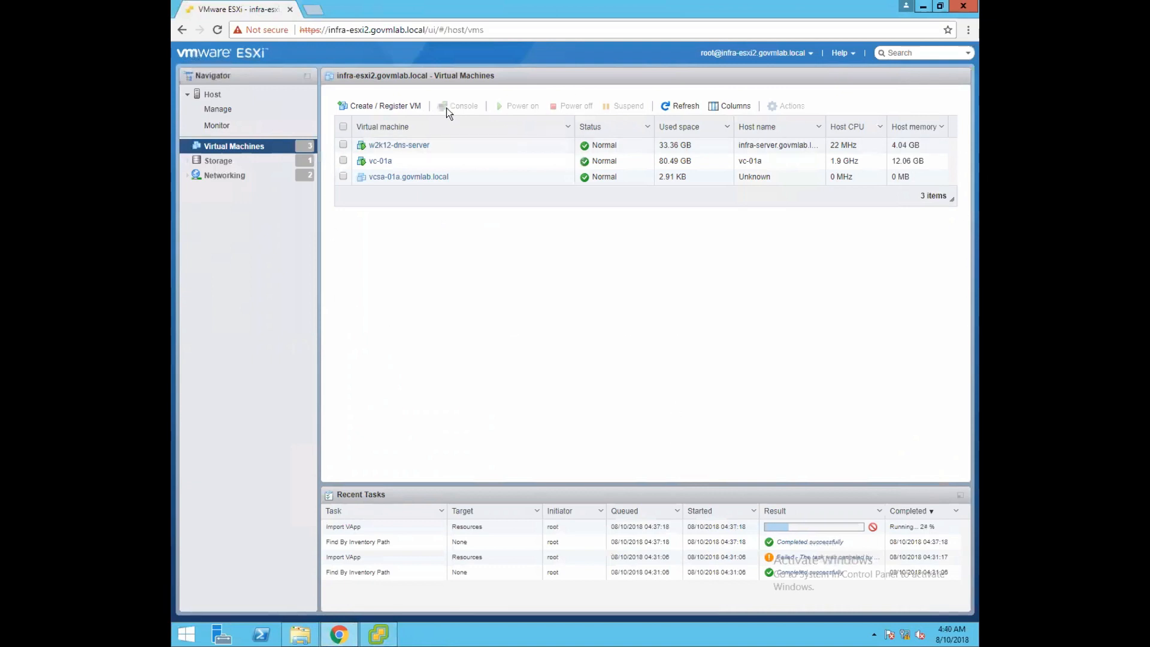
pyautogui.hotkey('alt', 'Tab')
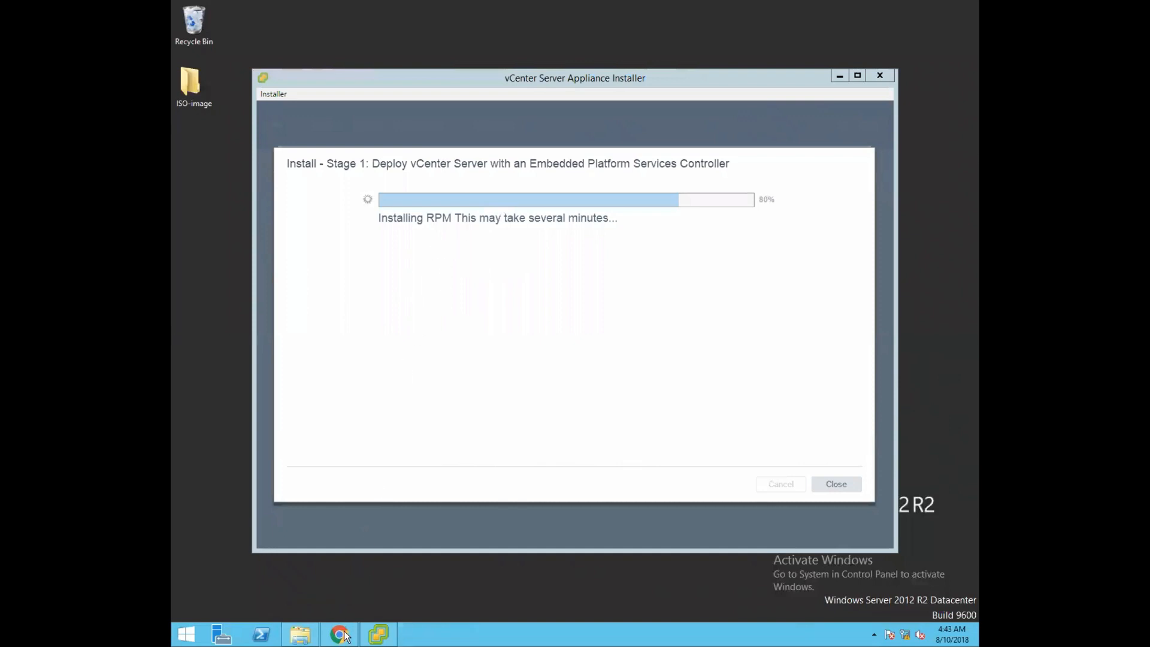
pyautogui.click(432, 596)
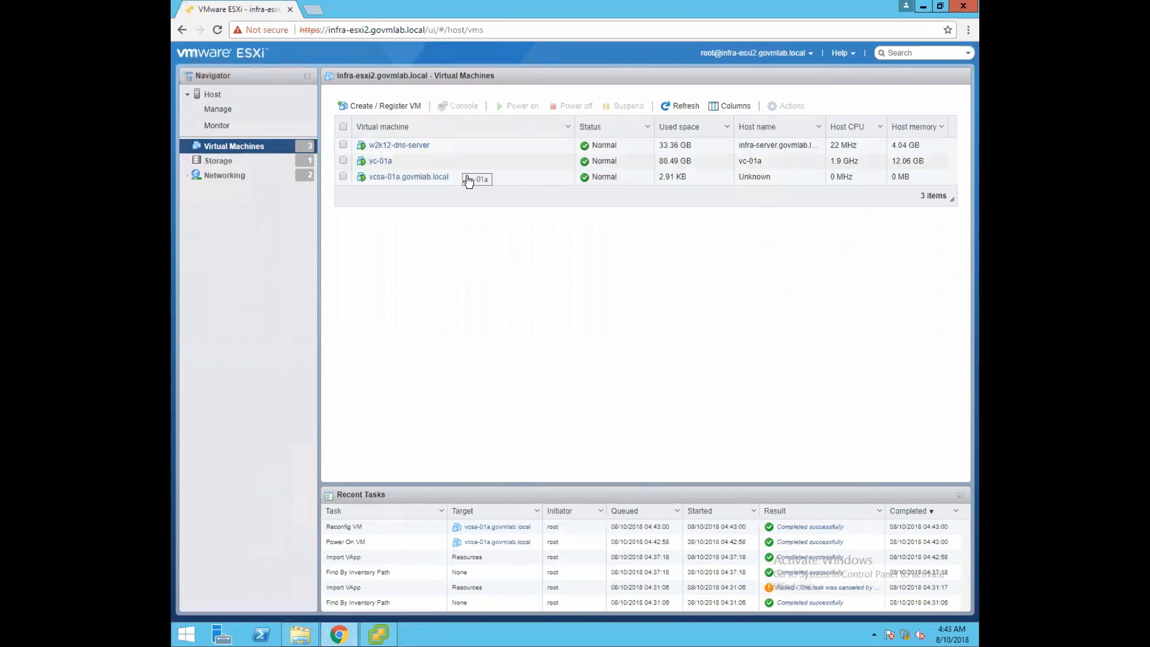
# Select vcsa-01a and authenticate to the host as root with its password.
pyautogui.click(502, 177)
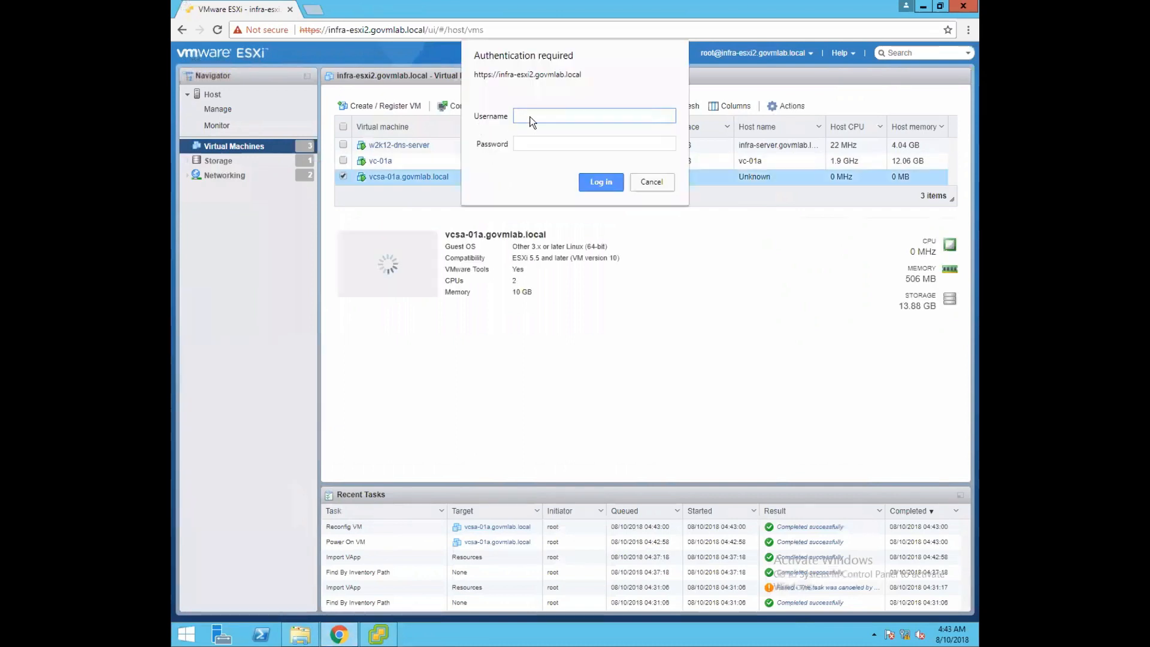
pyautogui.write('root')
pyautogui.press('Tab')
pyautogui.write('**************')
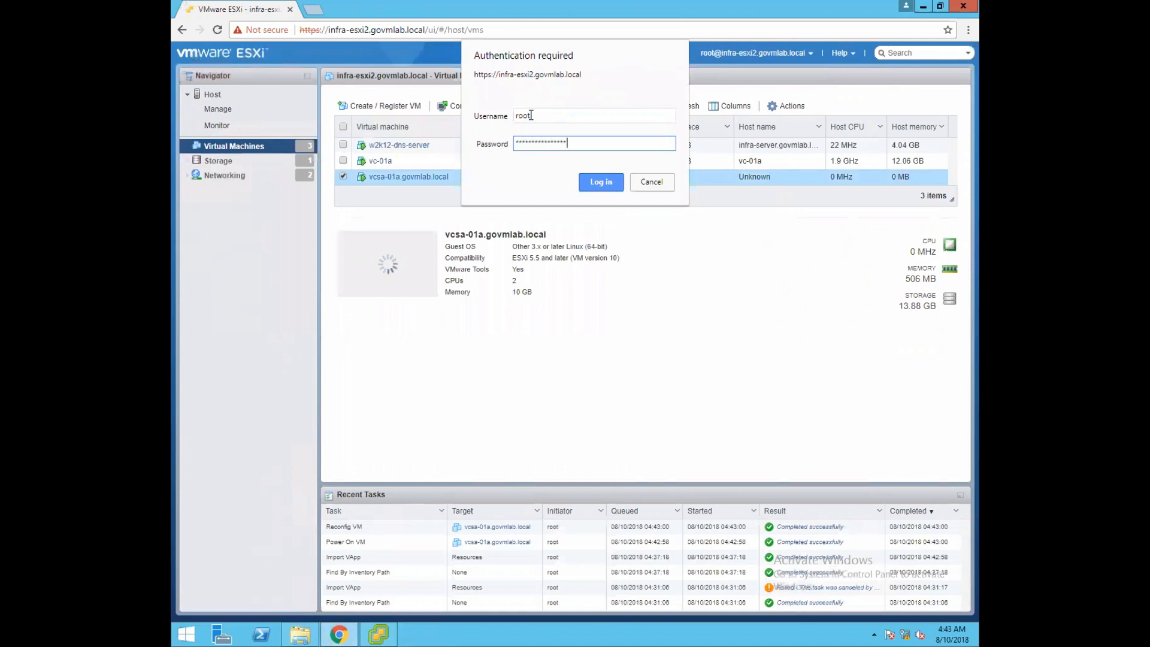
pyautogui.press('Return')
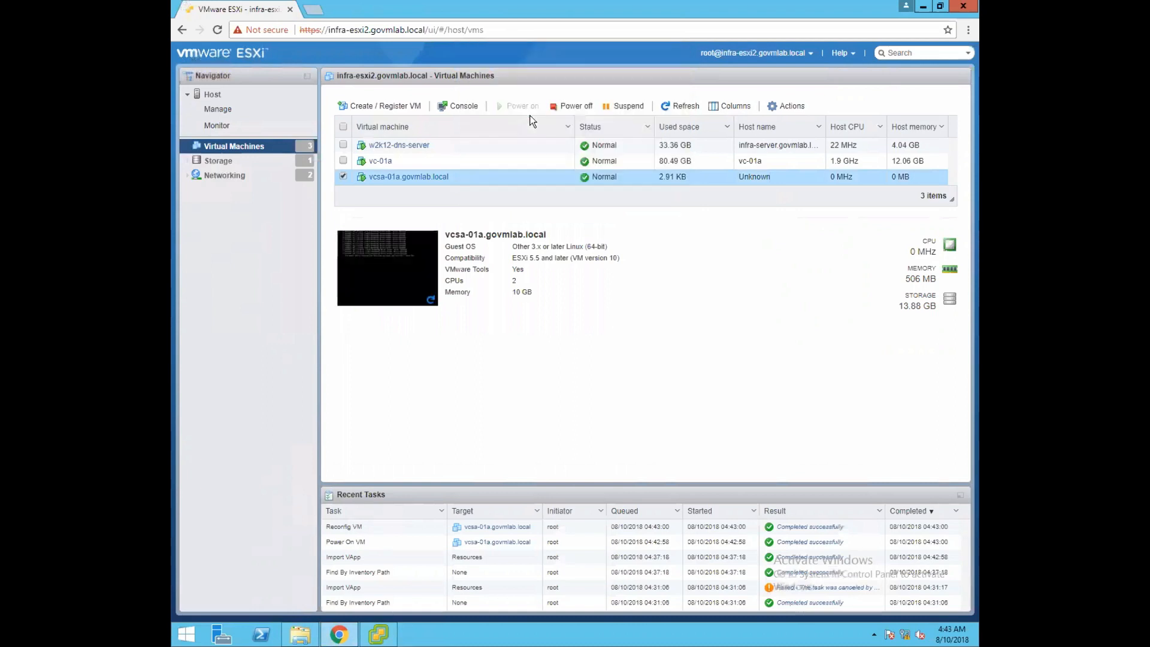
# Open the vcsa-01a console, enlarging and repositioning its window.
pyautogui.click(386, 290)
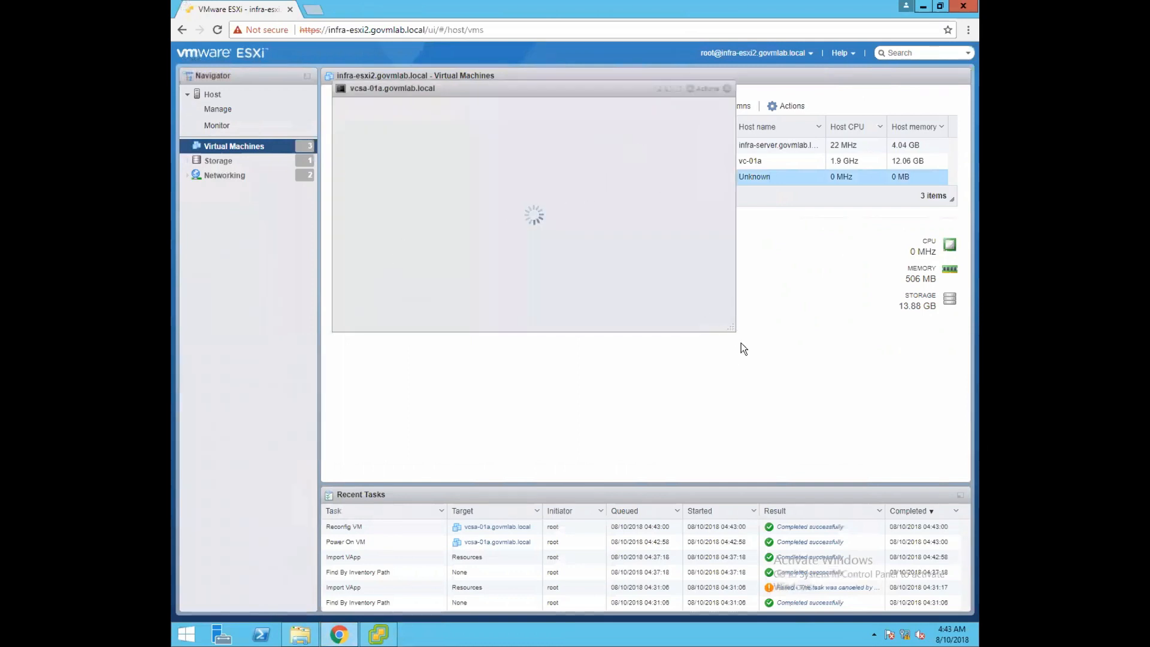
pyautogui.moveTo(733, 329); pyautogui.dragTo(858, 441)
pyautogui.moveTo(606, 87)
pyautogui.mouseDown()
pyautogui.moveTo(604, 115)
pyautogui.moveTo(597, 92)
pyautogui.mouseUp()
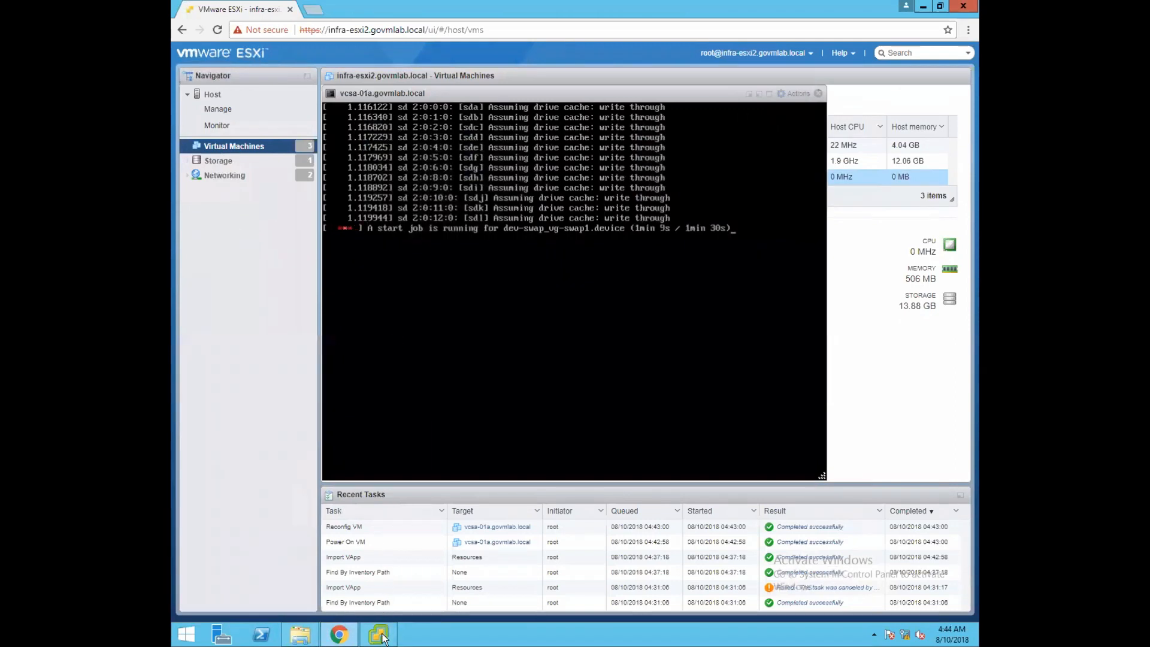
# Check installer progress at 81%, then watch the vcsa-01a console reach its configuration URL screen.
pyautogui.click(382, 633)
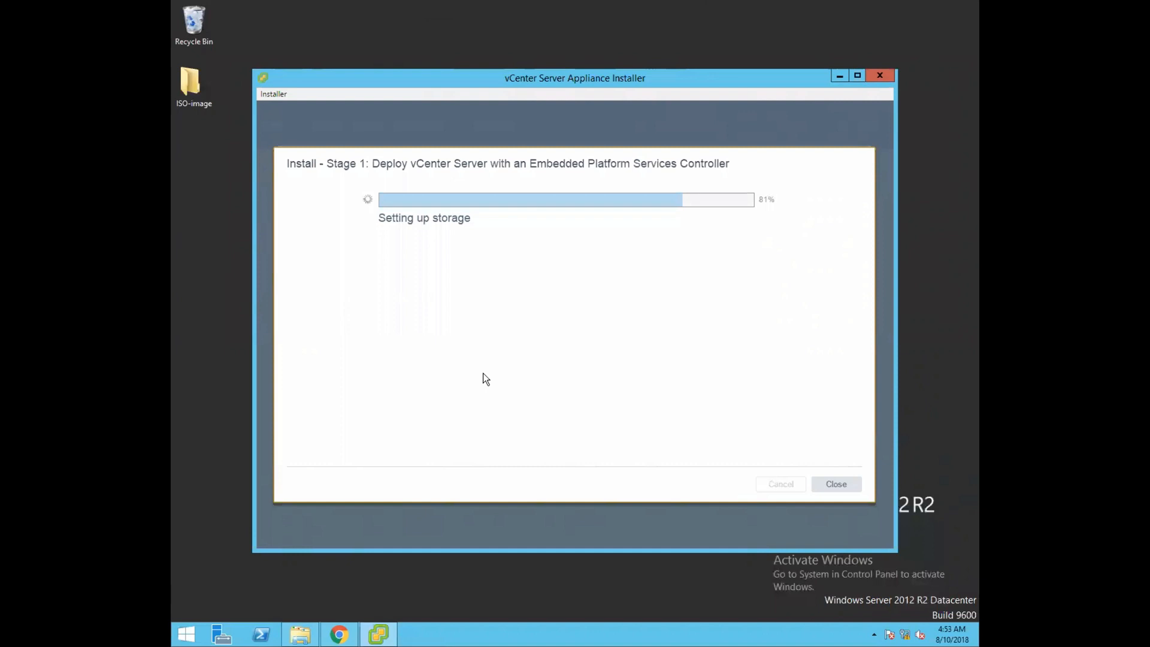
pyautogui.click(340, 637)
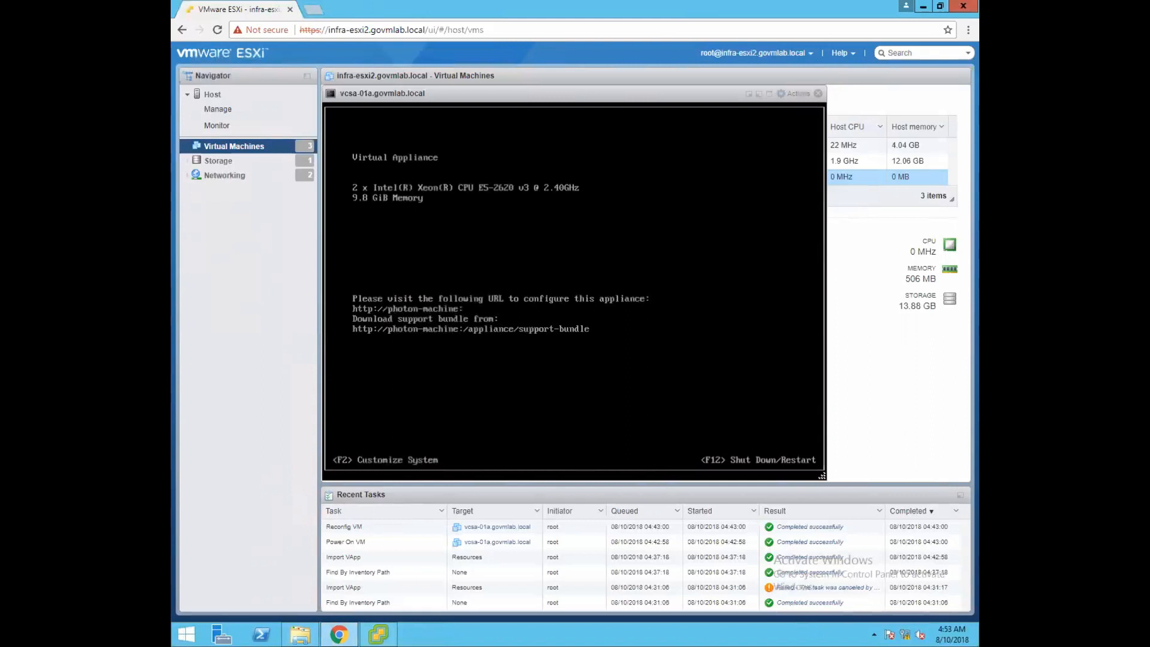
# Return to the installer and wait for Stage 1 deployment to reach 100%.
pyautogui.click(378, 633)
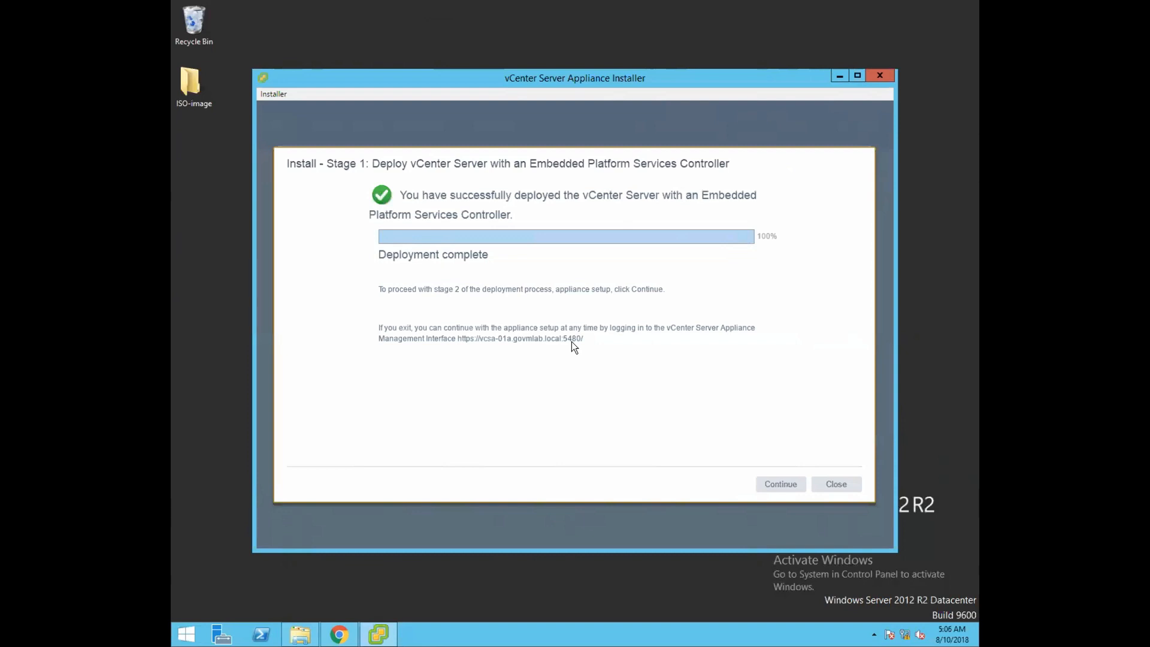
# Continue into Stage 2 and proceed past its introduction to Appliance configuration.
pyautogui.click(784, 487)
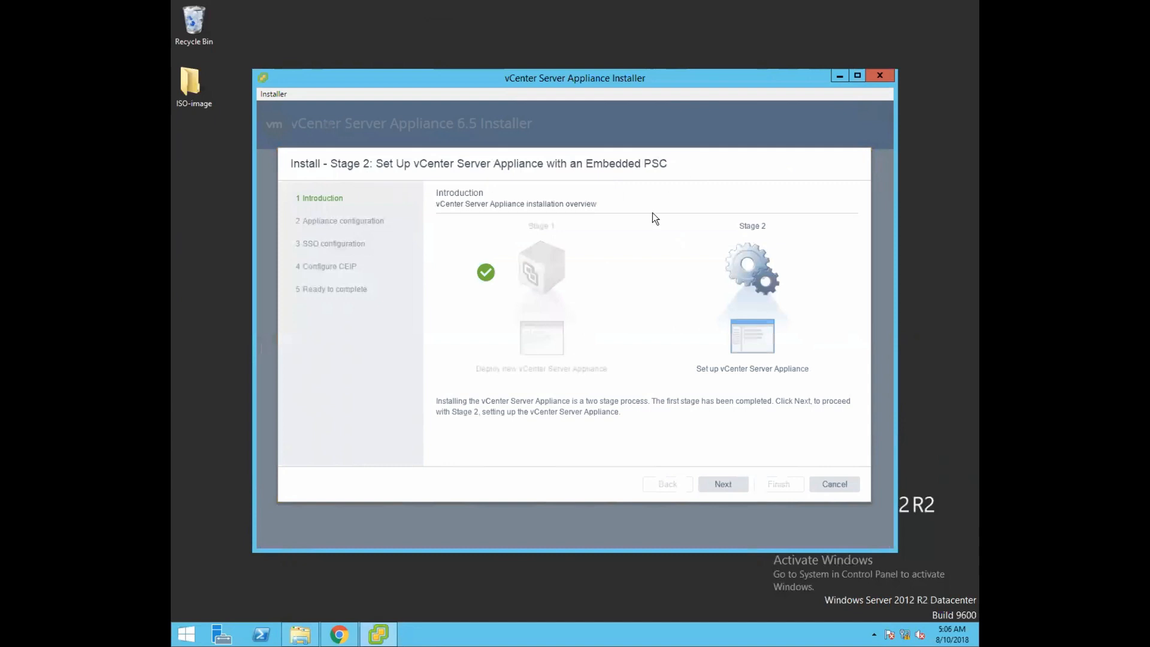
pyautogui.click(726, 485)
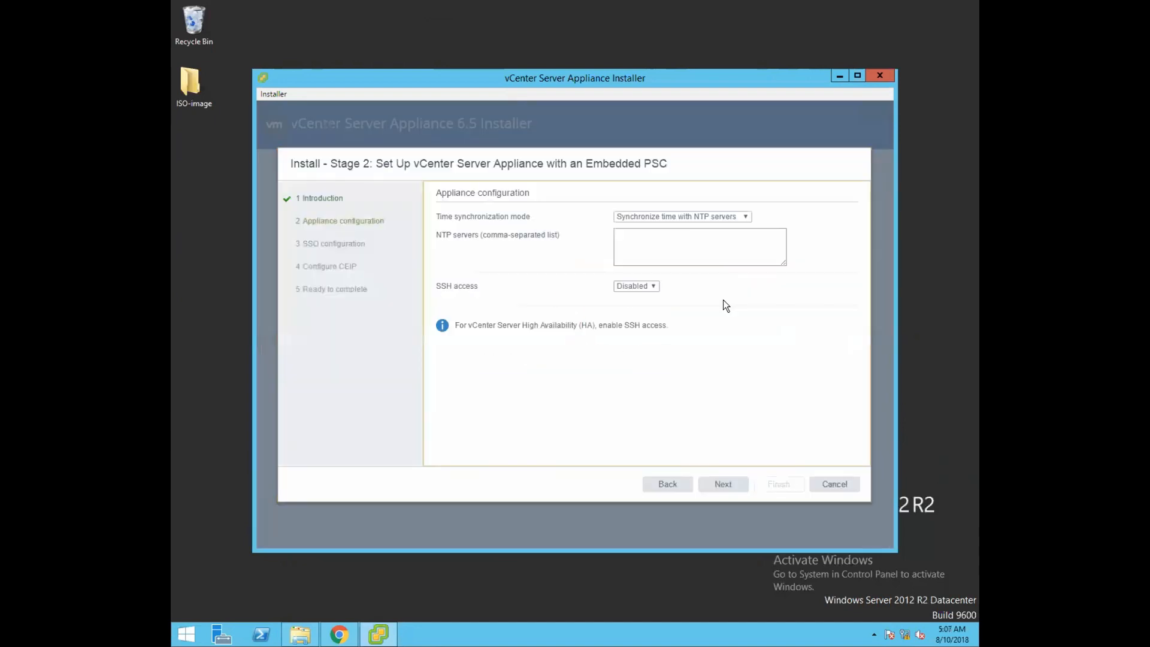
# Sync time with NTP server 20.20.20.1 and enable SSH access.
pyautogui.click(695, 216)
pyautogui.click(671, 235)
pyautogui.click(672, 249)
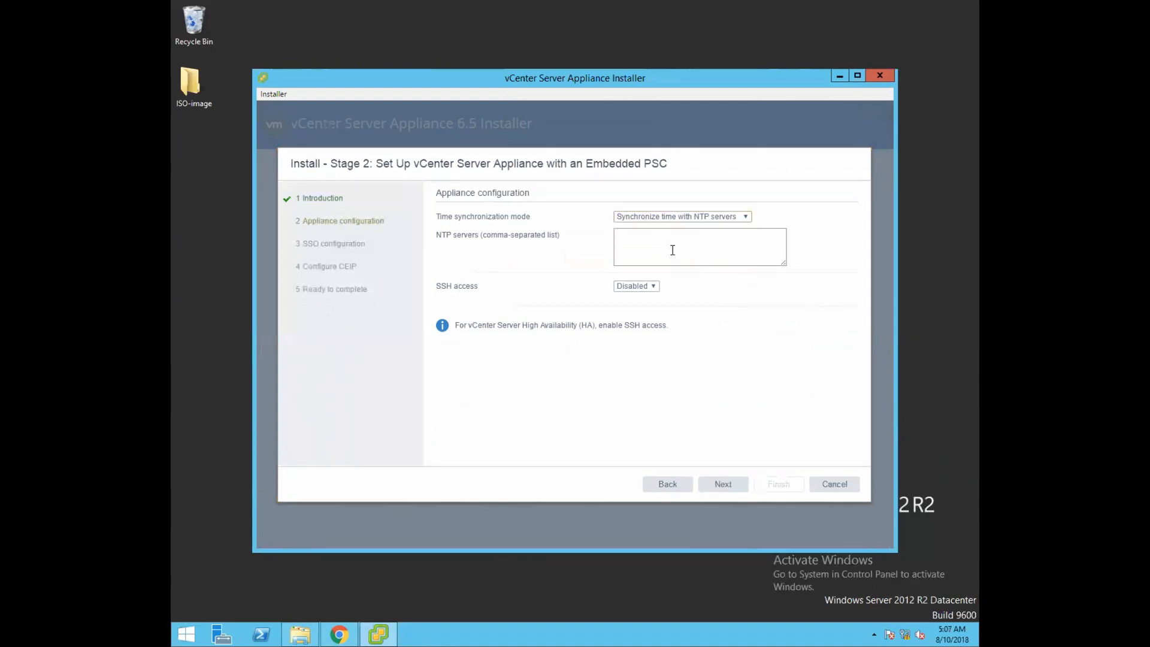
pyautogui.write('29')
pyautogui.write('.20.20.1')
pyautogui.click(636, 287)
pyautogui.click(638, 308)
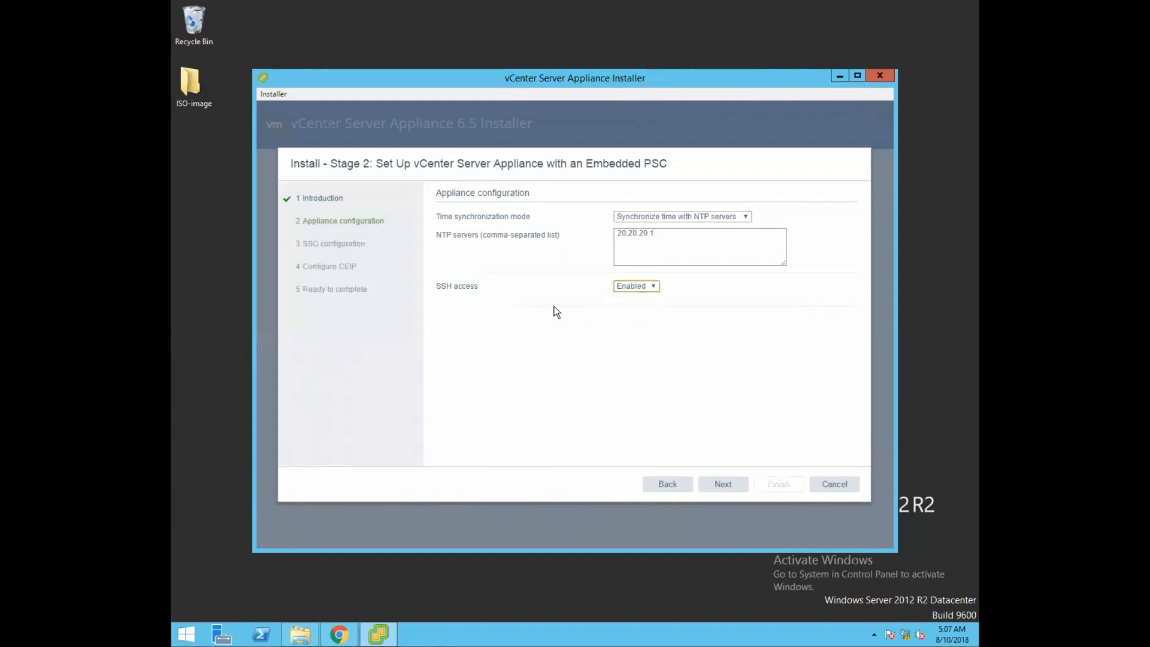
pyautogui.click(727, 486)
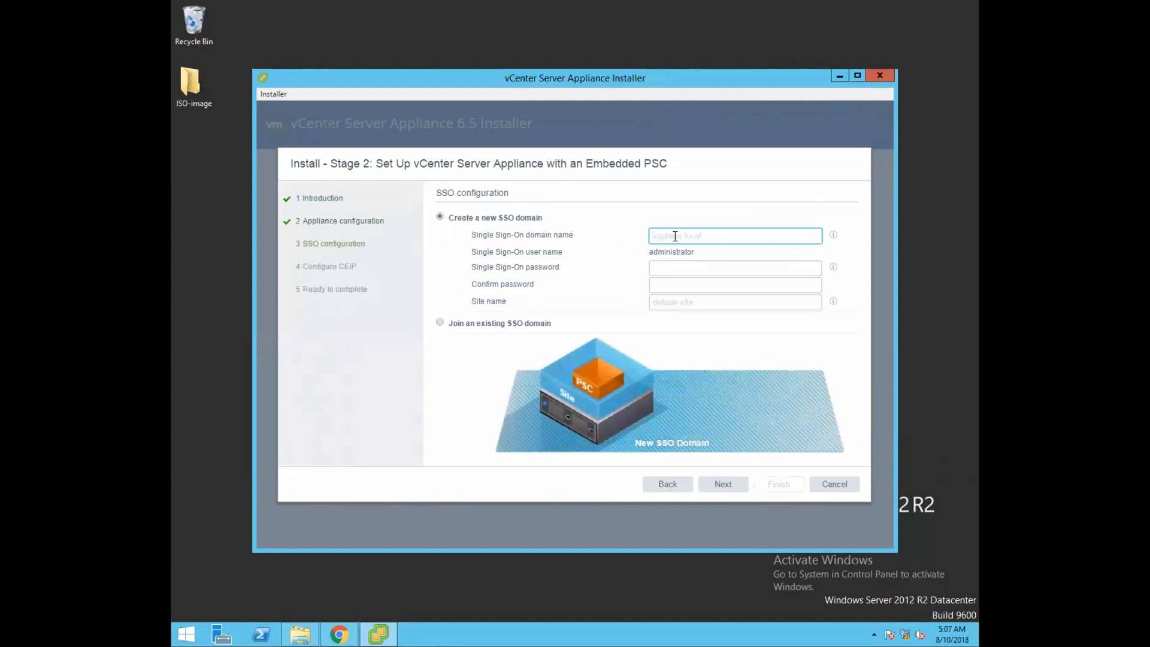
# Create SSO domain vsphere.local, enter and confirm its password, and set site name default-site.
pyautogui.write('vsphere.local')
pyautogui.click(675, 270)
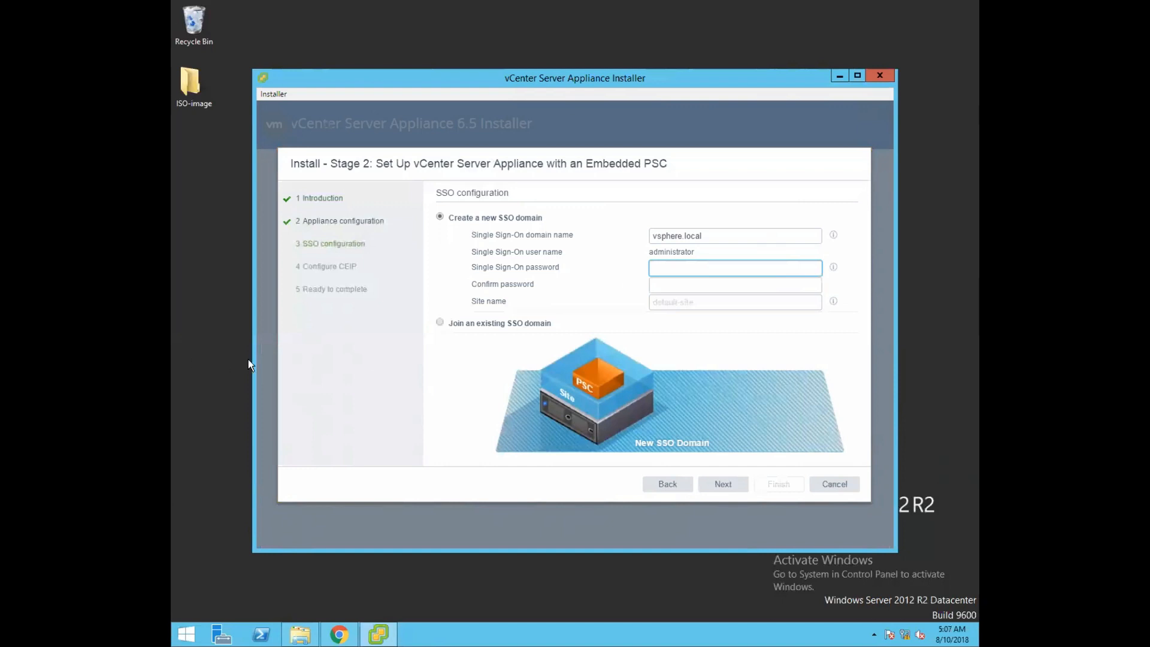
pyautogui.write('VMware1!')
pyautogui.click(718, 286)
pyautogui.write('VMware1!V')
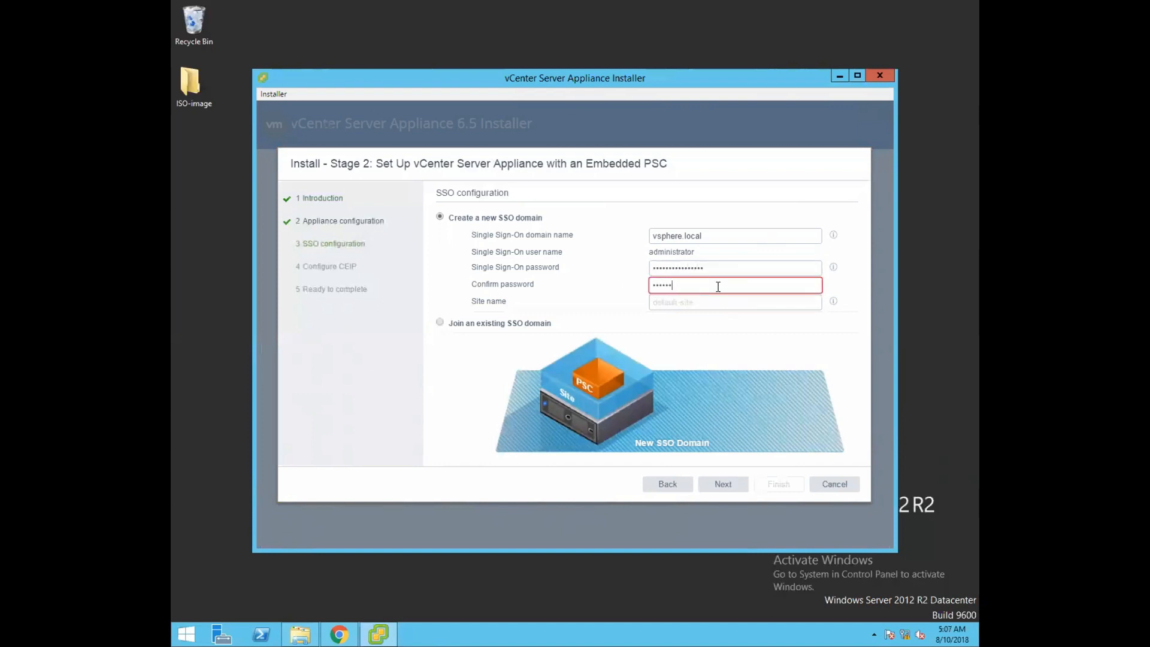
pyautogui.write('Mware1!')
pyautogui.click(704, 301)
pyautogui.write('default-site')
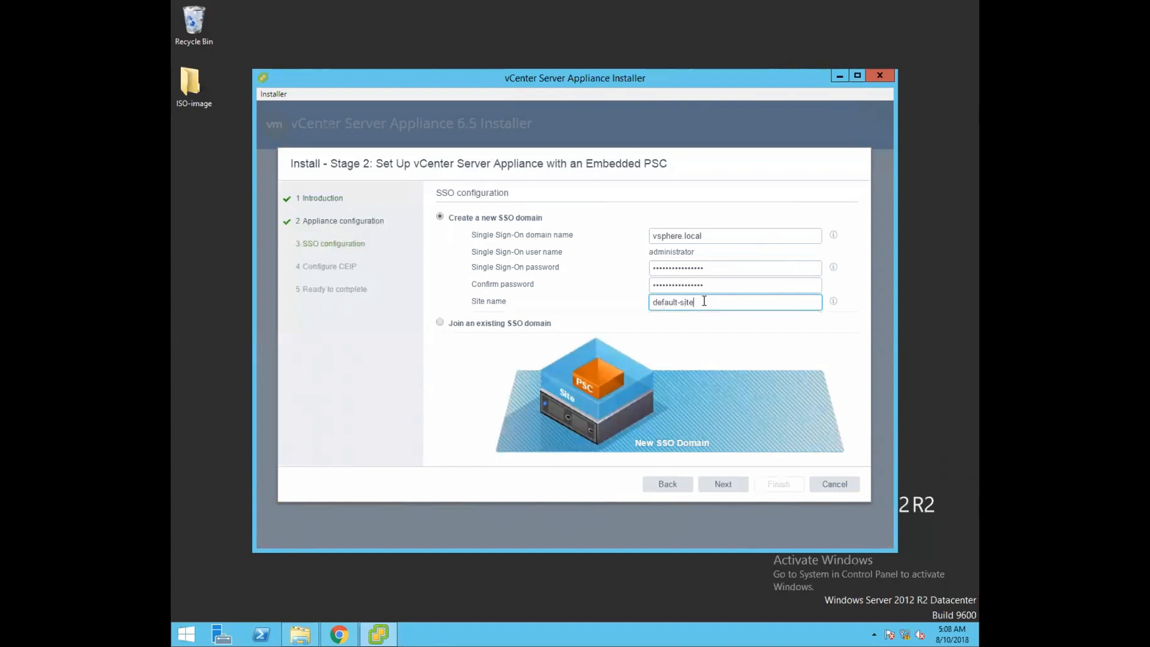
pyautogui.click(723, 484)
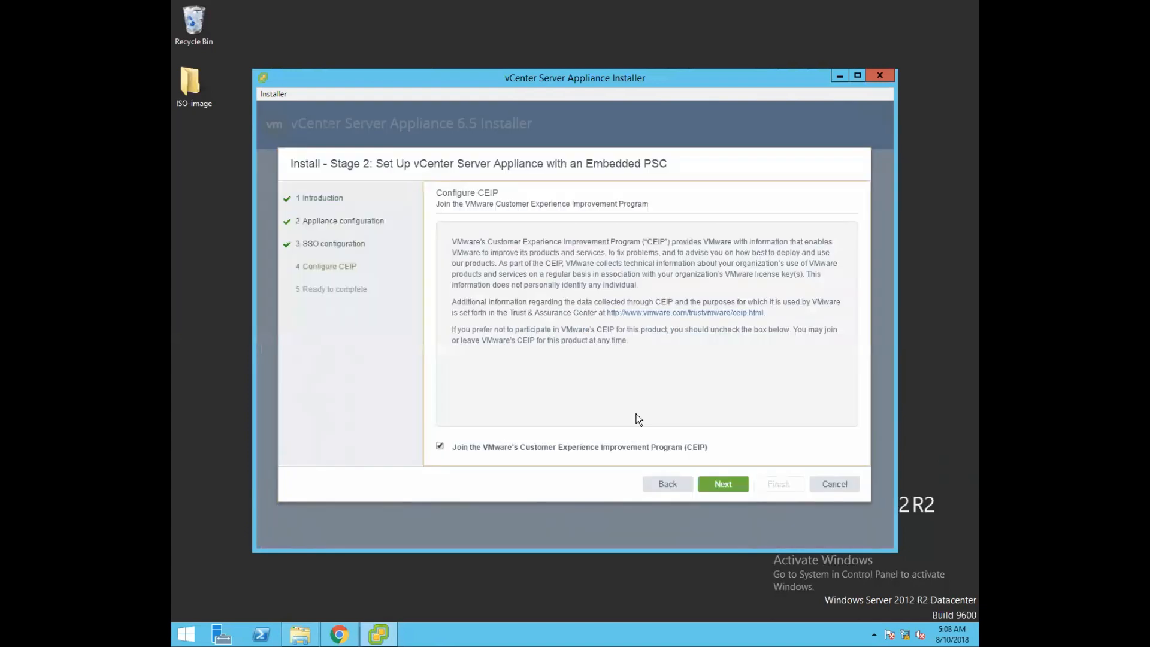
# Decline CEIP participation and continue to the Ready to complete summary.
pyautogui.click(440, 446)
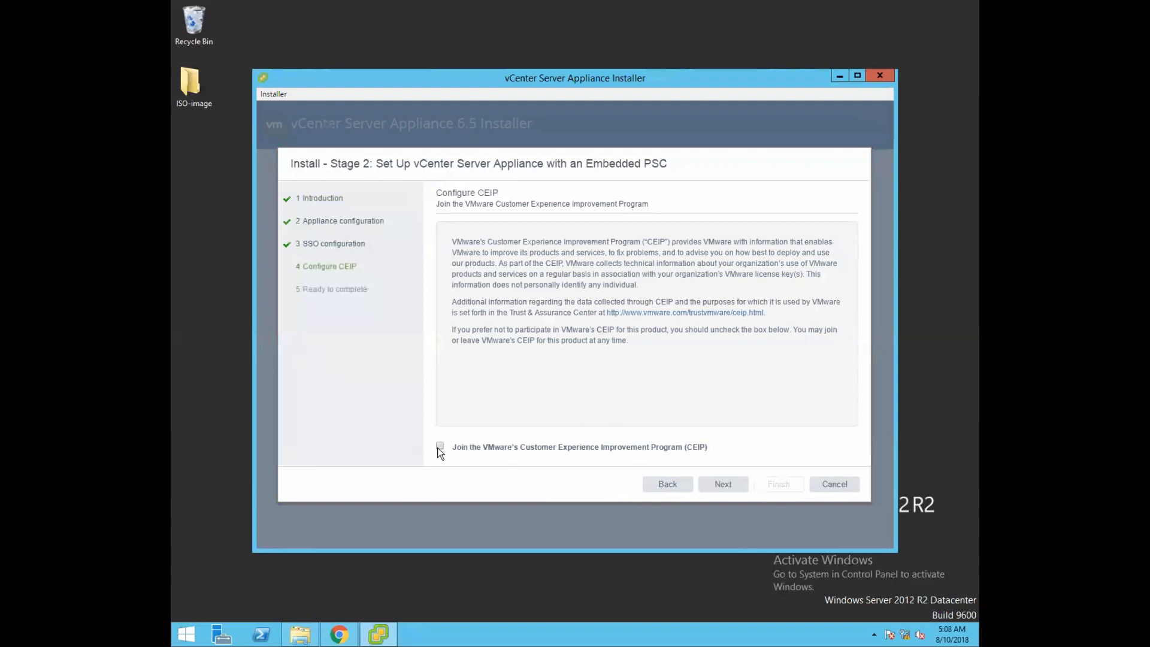
pyautogui.click(725, 485)
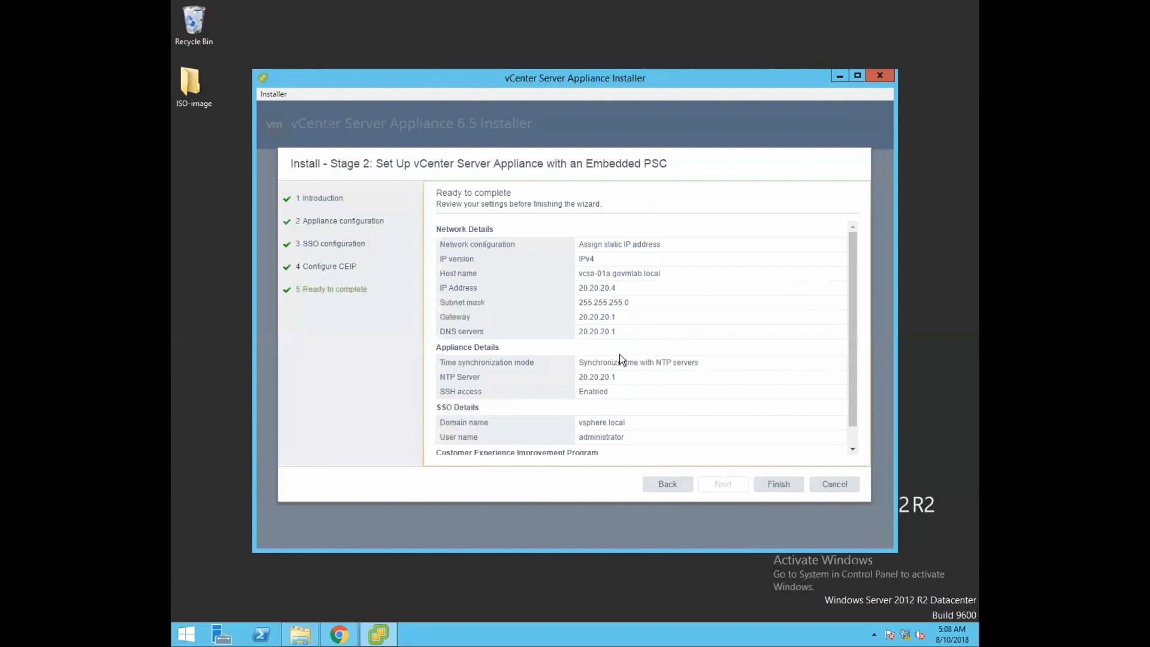
# Review the summary, pointing out the vsphere.local SSO domain, and finish Stage 2 configuration.
pyautogui.scroll(-1, 619, 357)
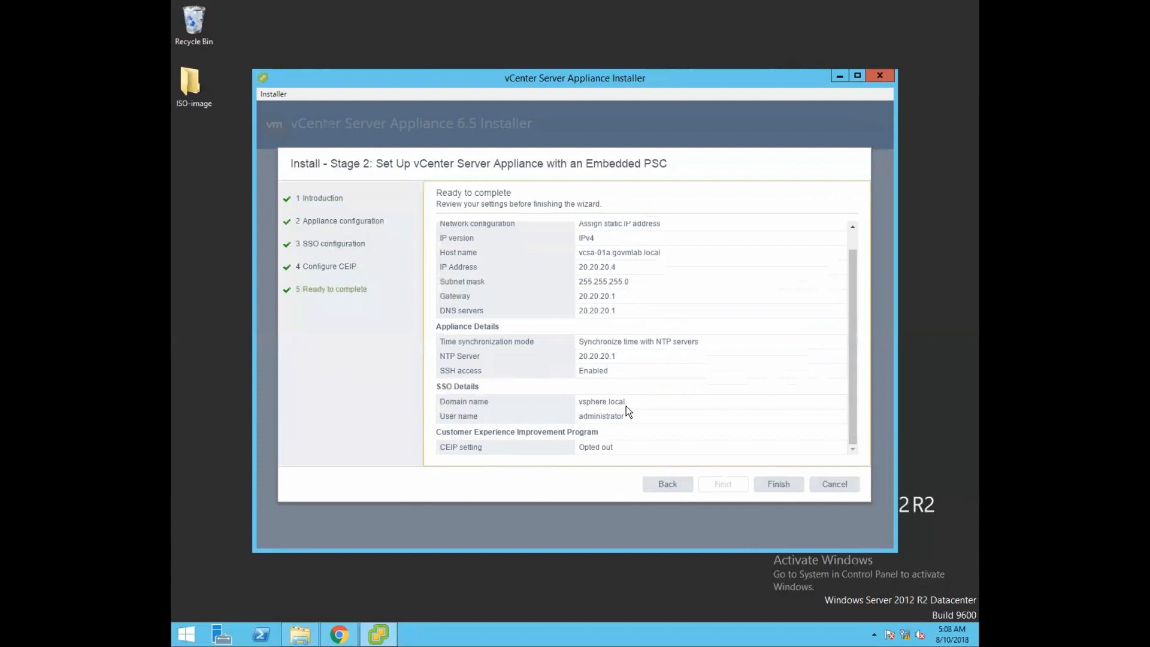
pyautogui.moveTo(578, 401); pyautogui.dragTo(630, 402)
pyautogui.click(729, 406)
pyautogui.click(785, 489)
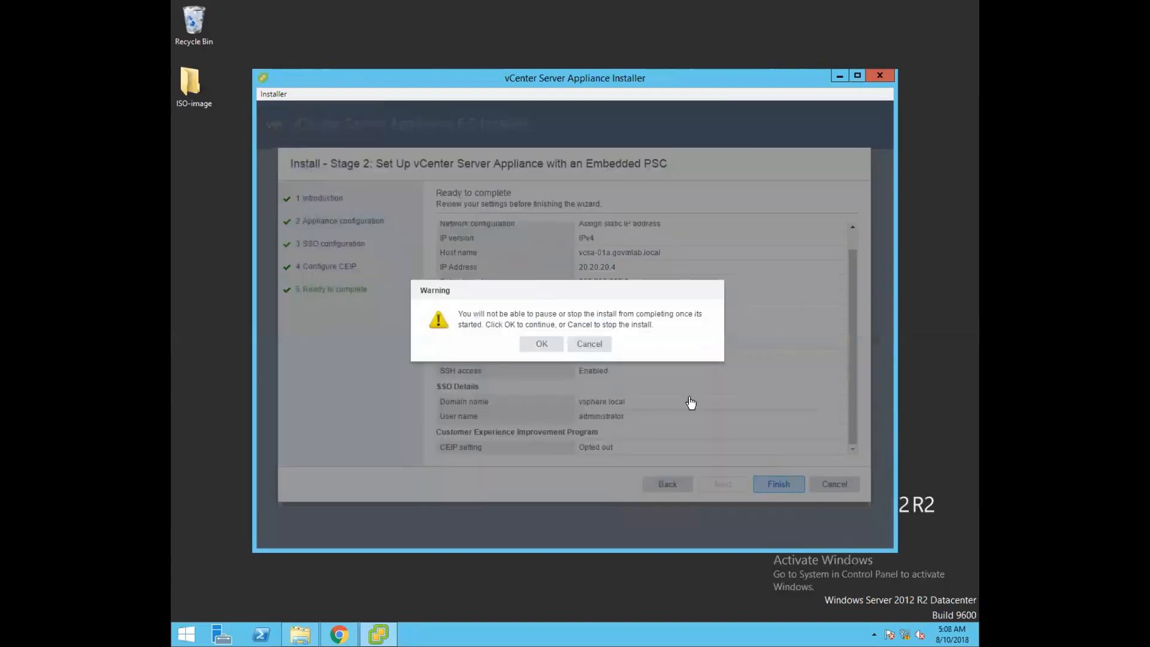
# Acknowledge the cannot-be-stopped warning so Stage 2 setup runs to 100% Complete.
pyautogui.click(545, 345)
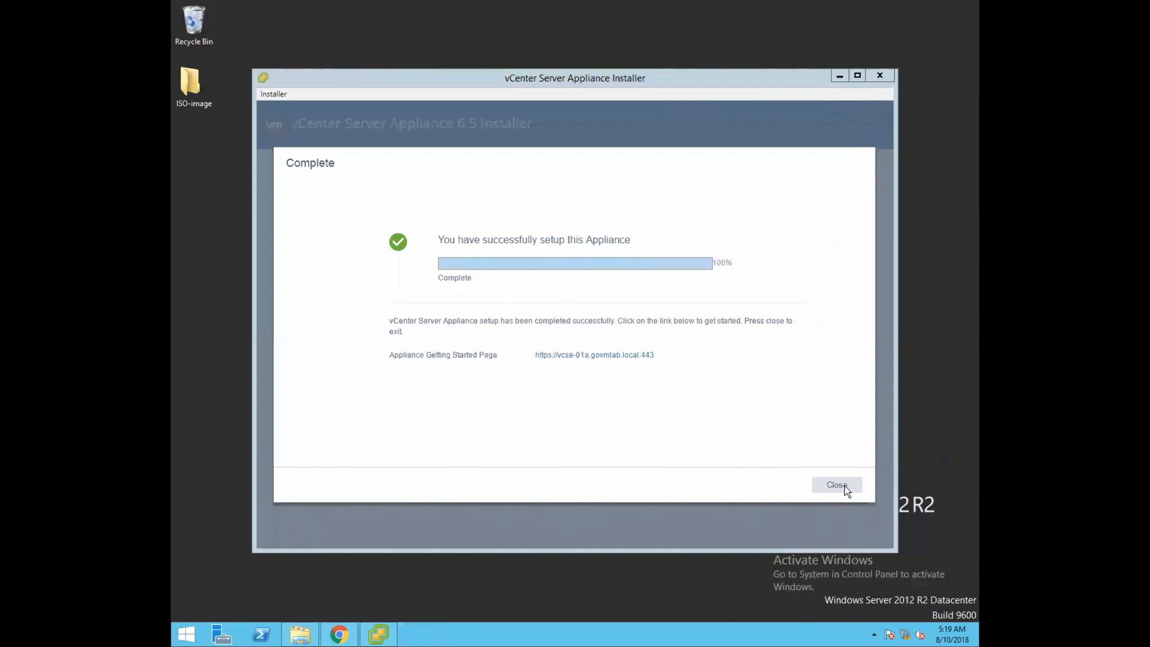
pyautogui.click(588, 355)
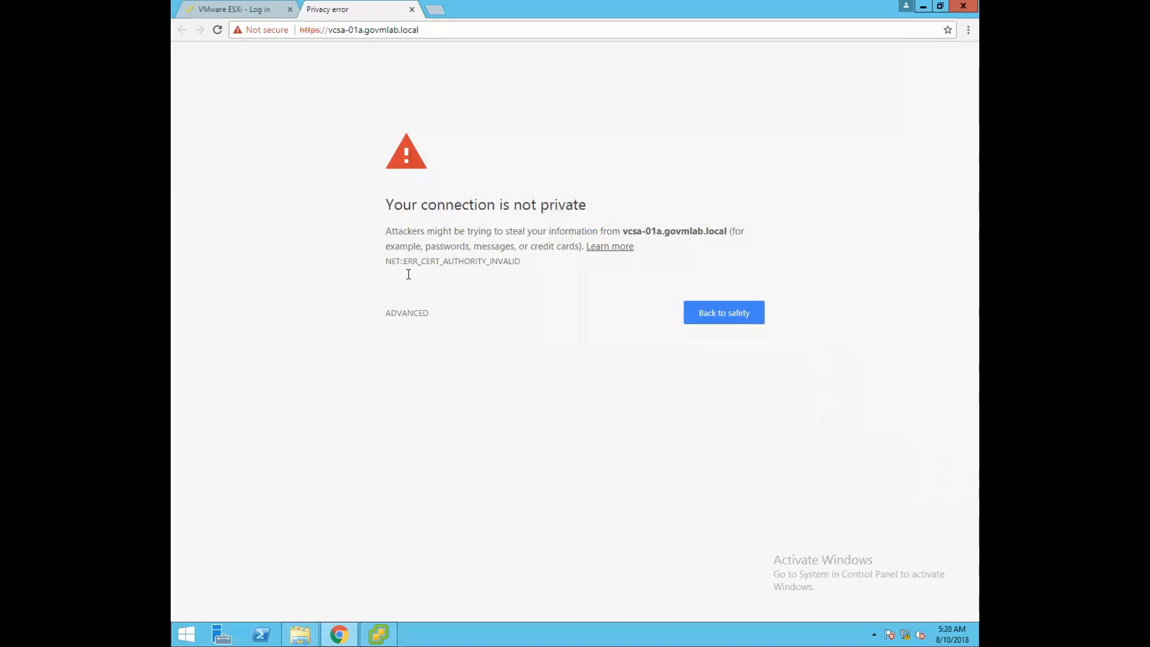
# Bypass the untrusted-certificate warning and proceed to vcsa-01a.govmlab.local.
pyautogui.click(406, 314)
pyautogui.click(481, 410)
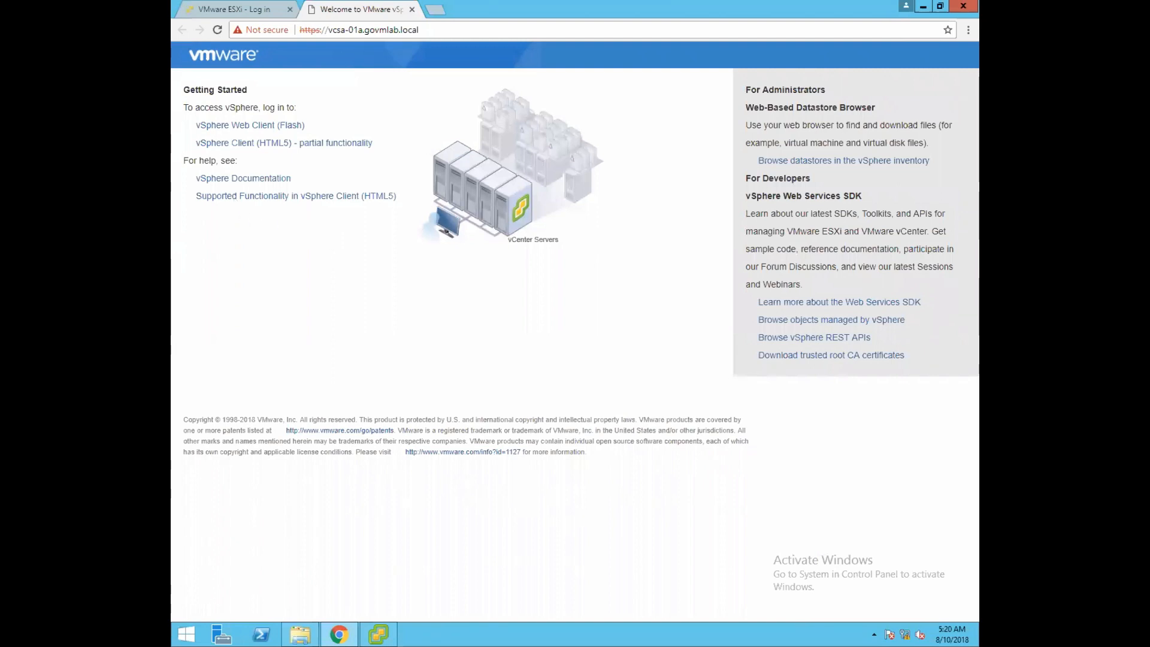
# Open the Flash vSphere Web Client and sign in as the vsphere.local SSO administrator with its password.
pyautogui.click(273, 124)
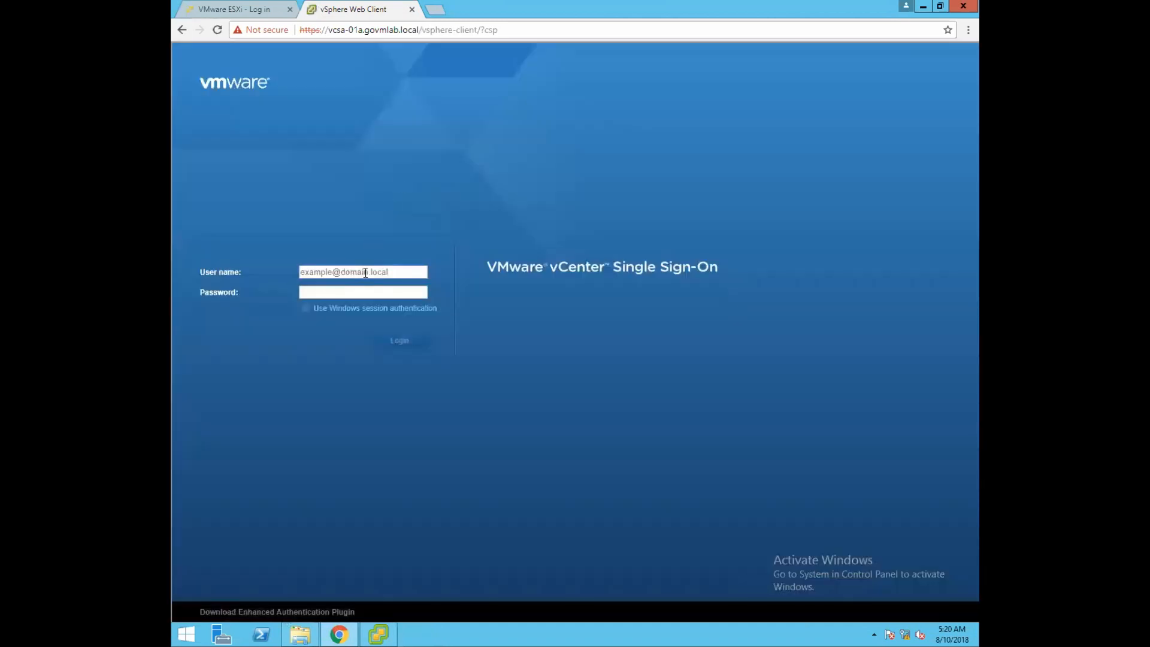
pyautogui.click(366, 272)
pyautogui.write('Administrator@vsphere.local')
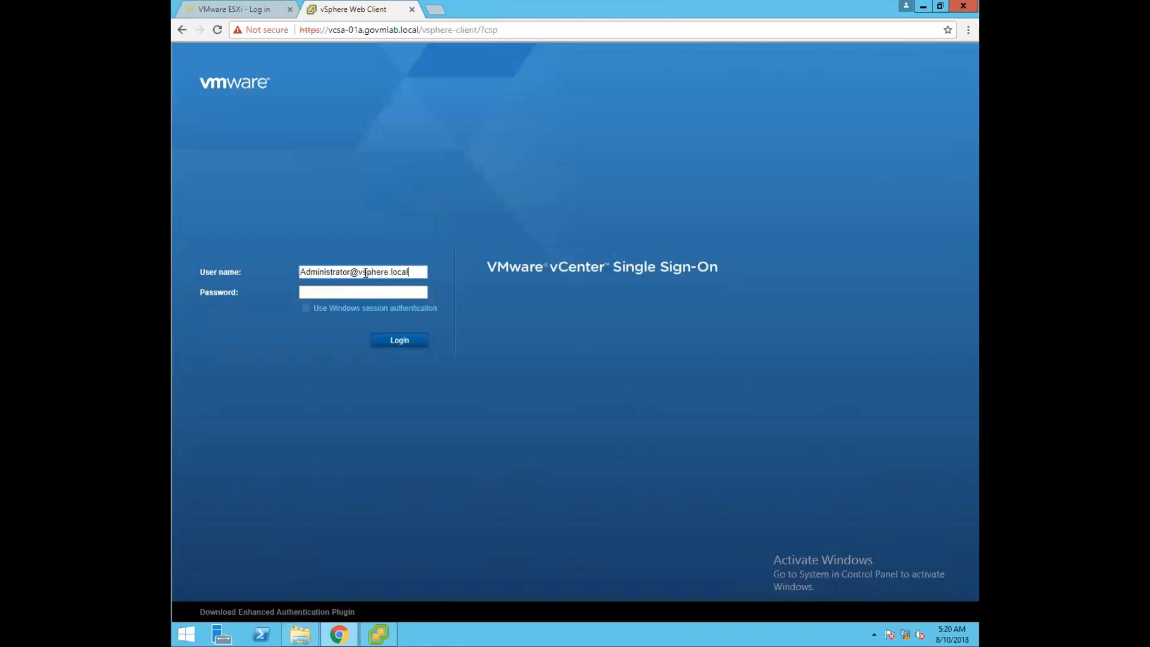
pyautogui.click(356, 293)
pyautogui.write('••••••••••••••')
pyautogui.click(398, 341)
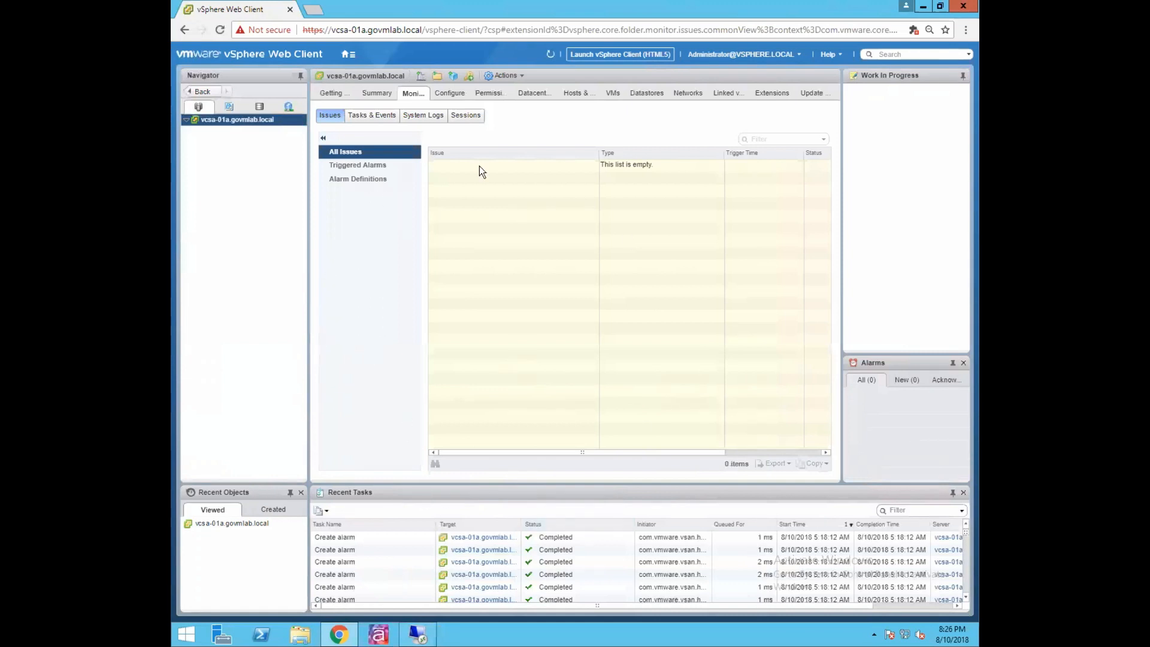
# Launch the HTML5 vSphere Client in a new tab from the Web Client header.
pyautogui.click(640, 56)
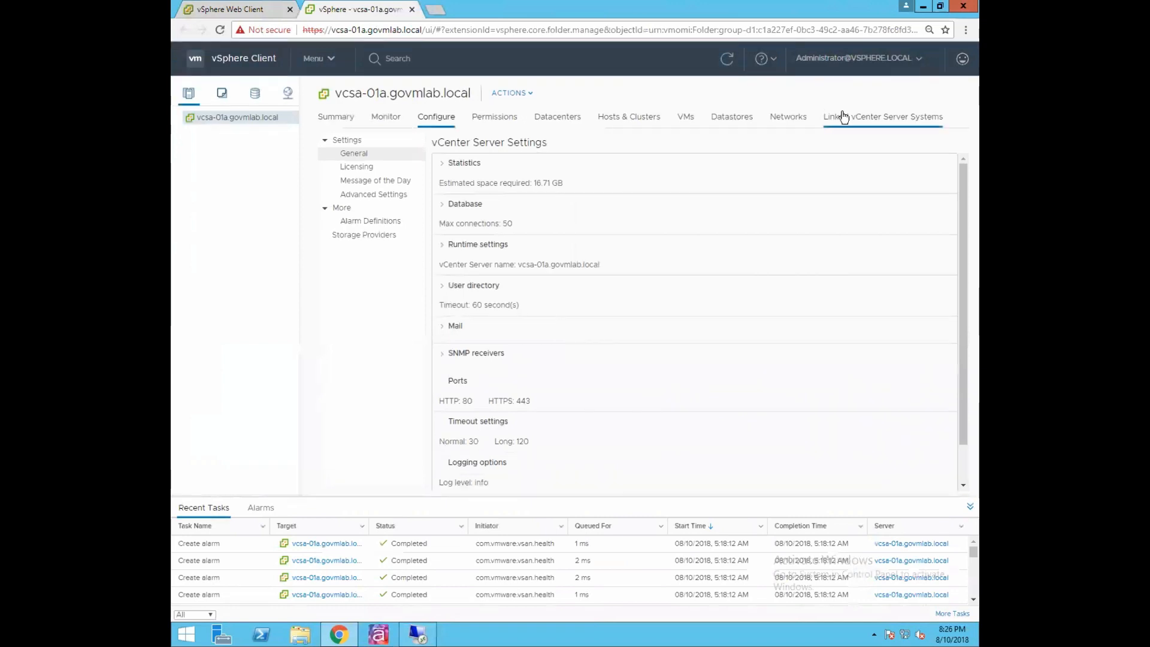
# Log out of the HTML5 vSphere Client, close its tab, then log out of the Web Client.
pyautogui.click(857, 58)
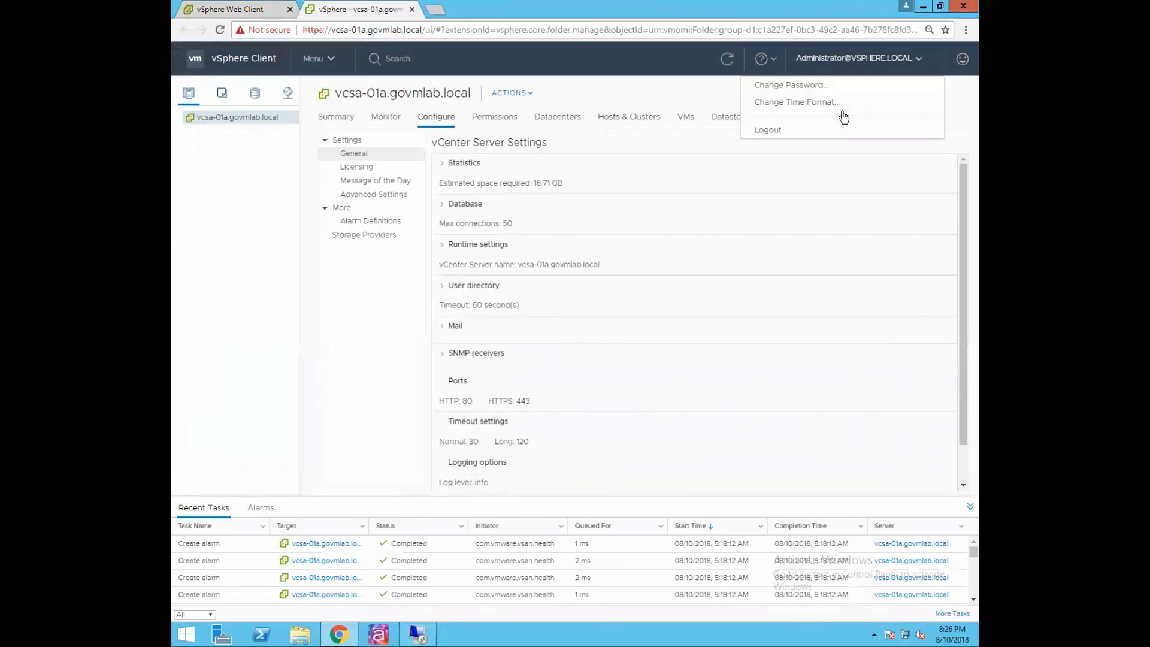
pyautogui.click(769, 131)
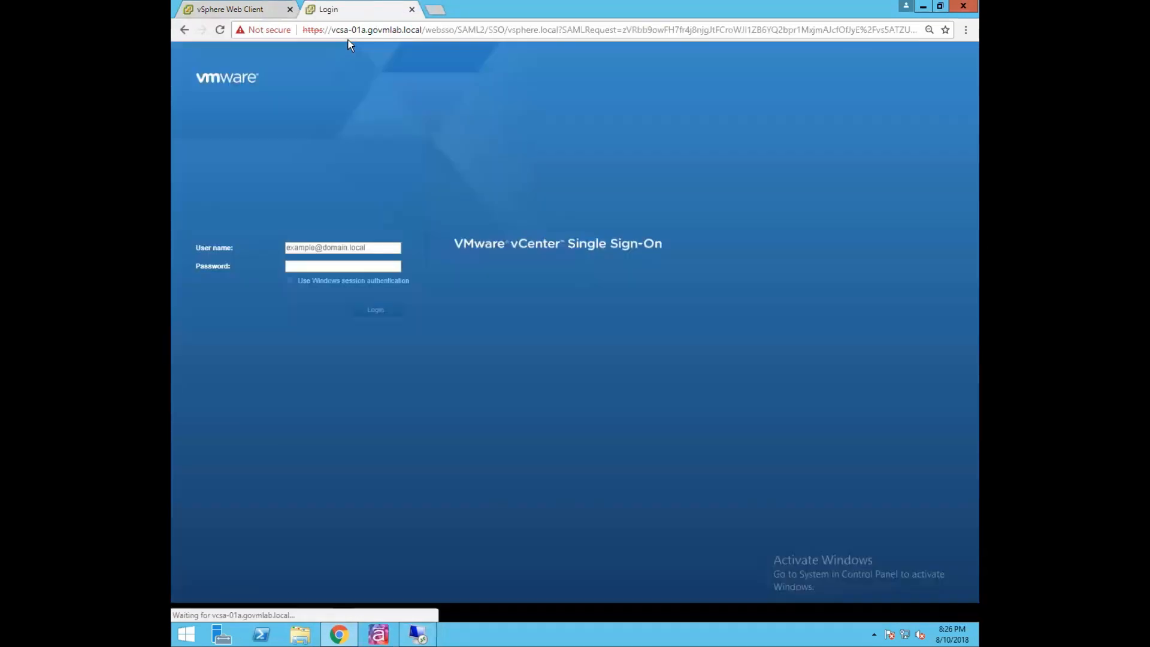
pyautogui.click(411, 10)
pyautogui.click(799, 55)
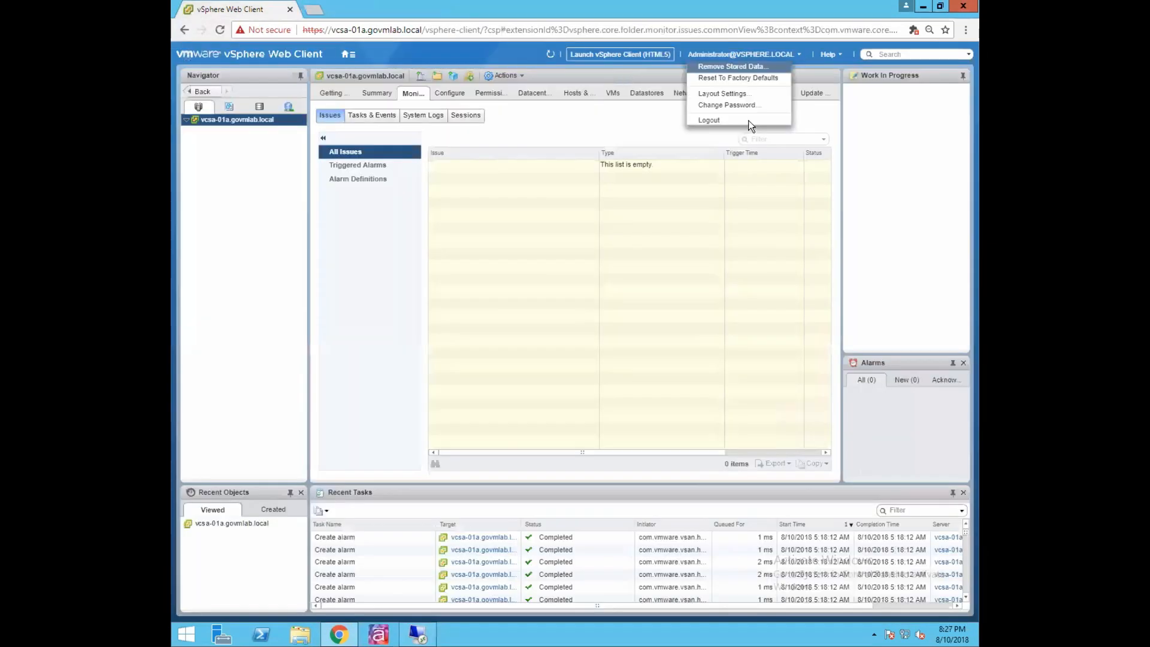
pyautogui.click(719, 120)
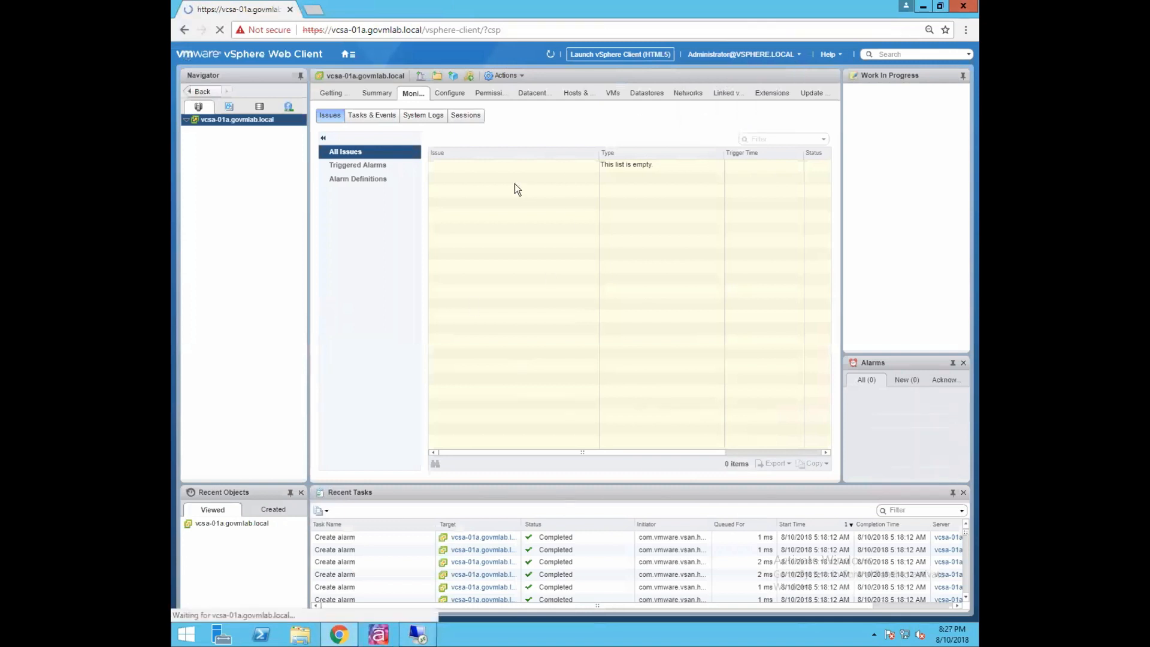